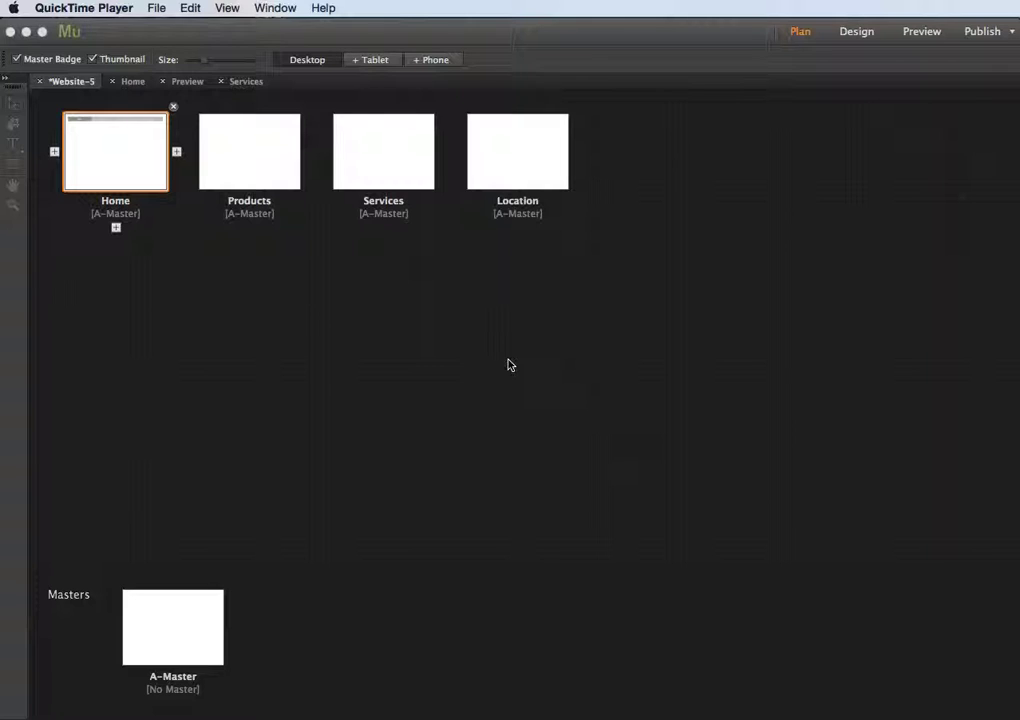
# Examine the Home and Products pages from the site plan to compare which one carries the menu.
pyautogui.moveTo(410, 167)
pyautogui.moveTo(527, 160)
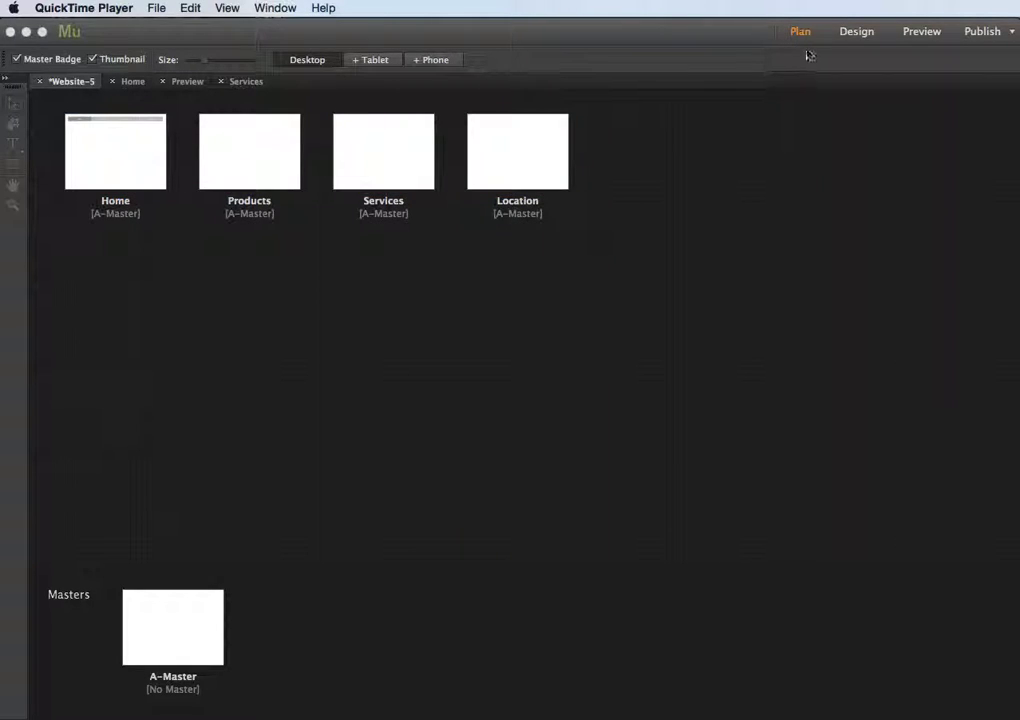
pyautogui.moveTo(257, 160)
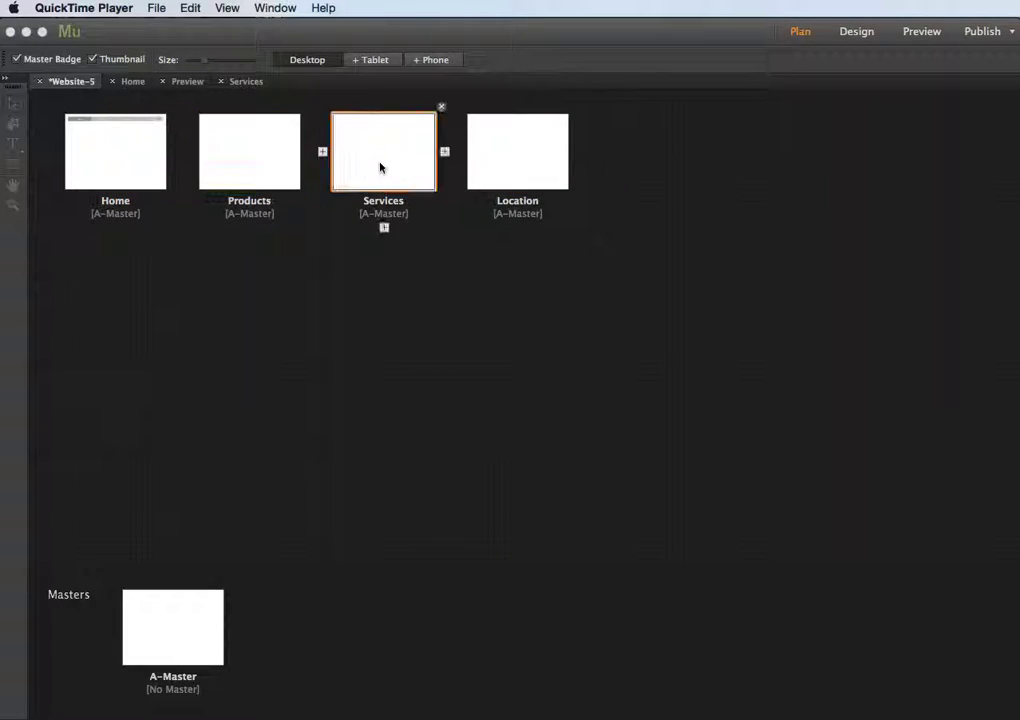
pyautogui.moveTo(120, 170)
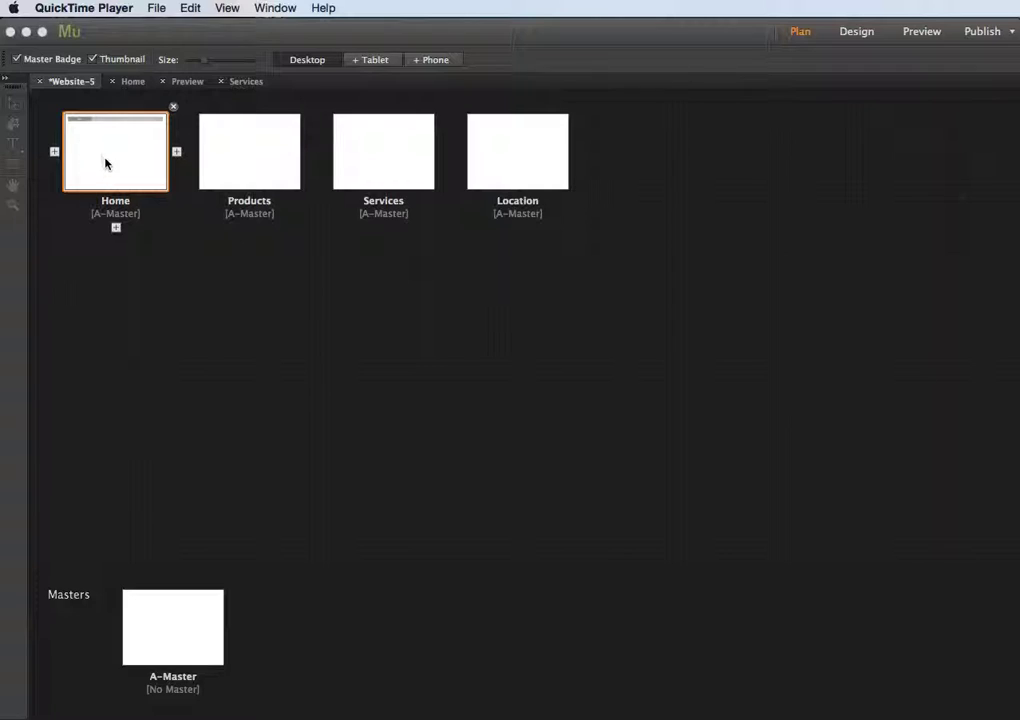
pyautogui.doubleClick(103, 161)
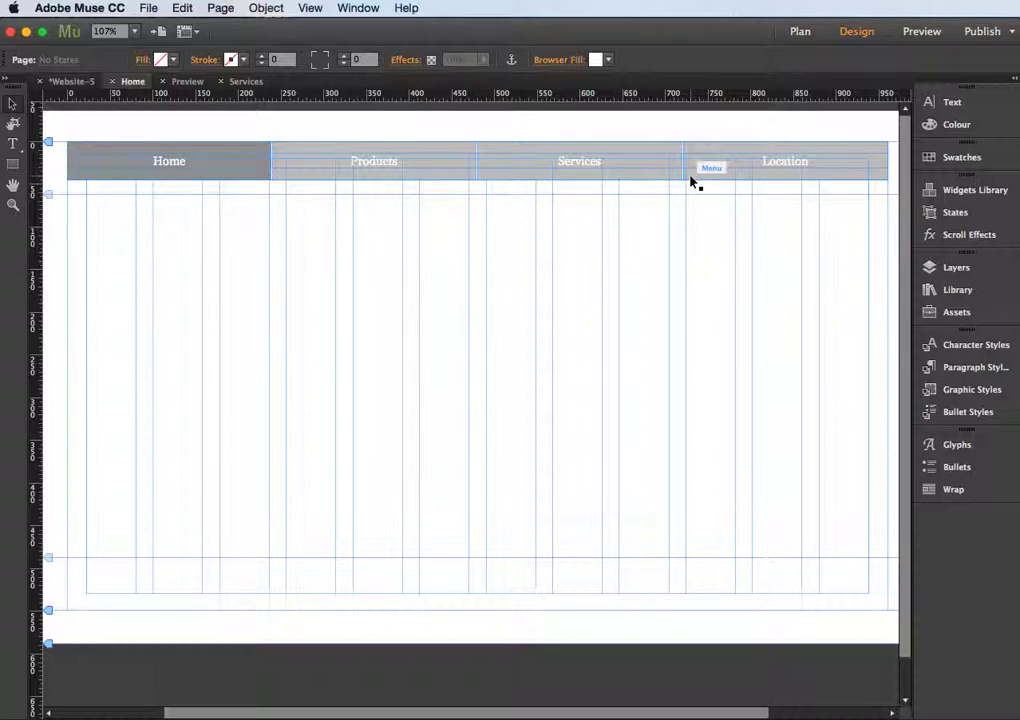
pyautogui.click(801, 33)
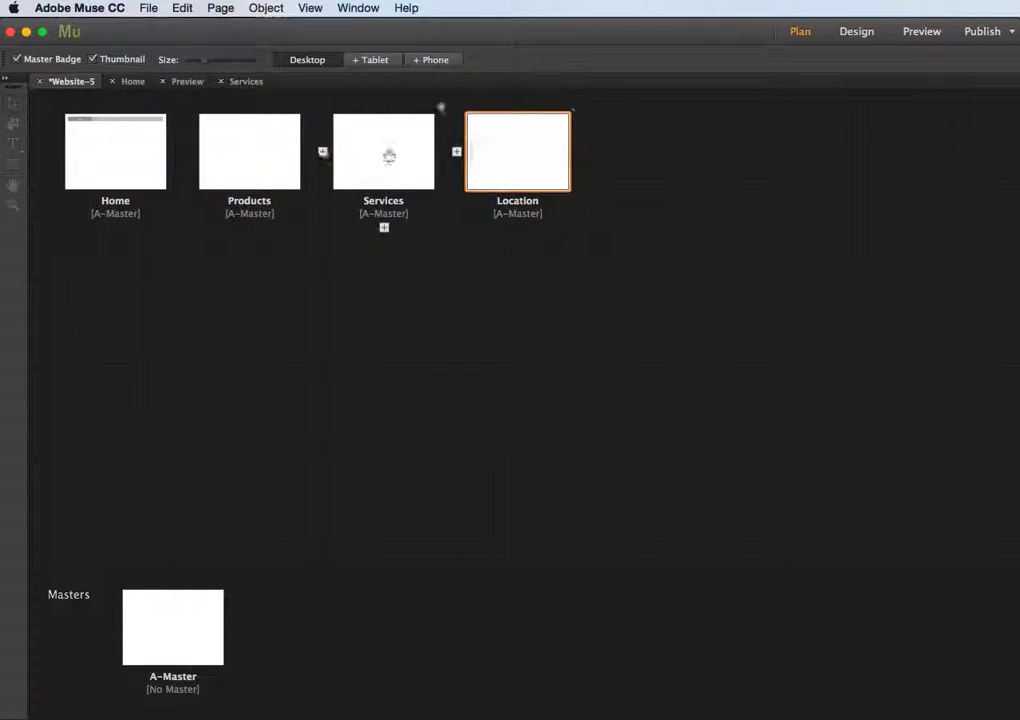
pyautogui.doubleClick(264, 160)
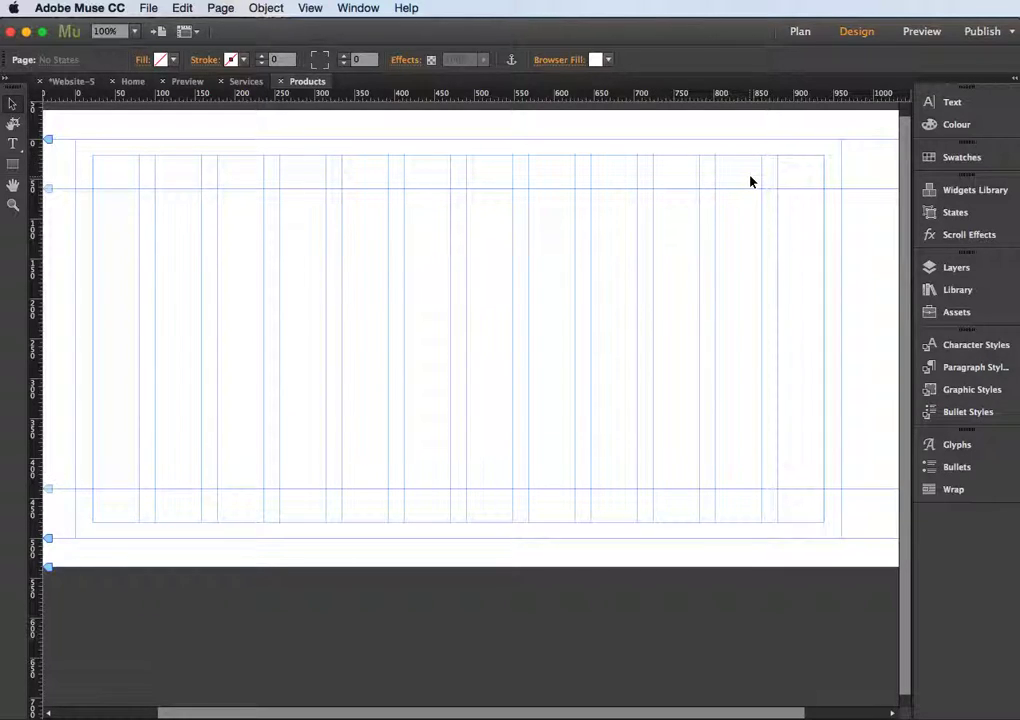
pyautogui.click(800, 33)
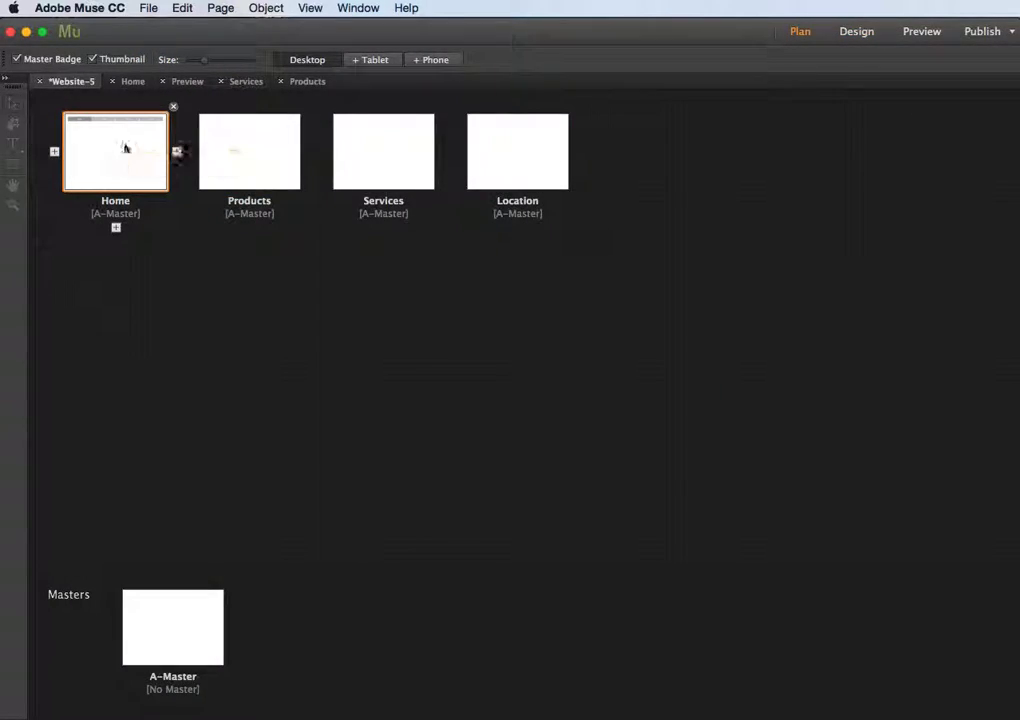
# Open the Home page and delete its horizontal menu.
pyautogui.doubleClick(124, 147)
pyautogui.click(247, 178)
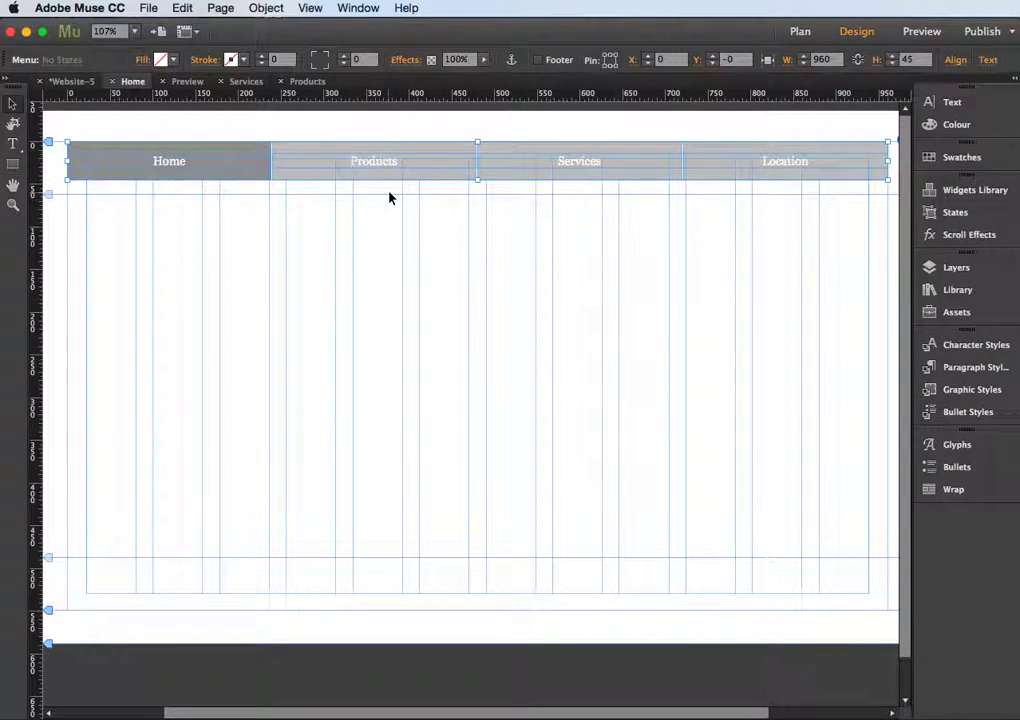
pyautogui.press('Delete')
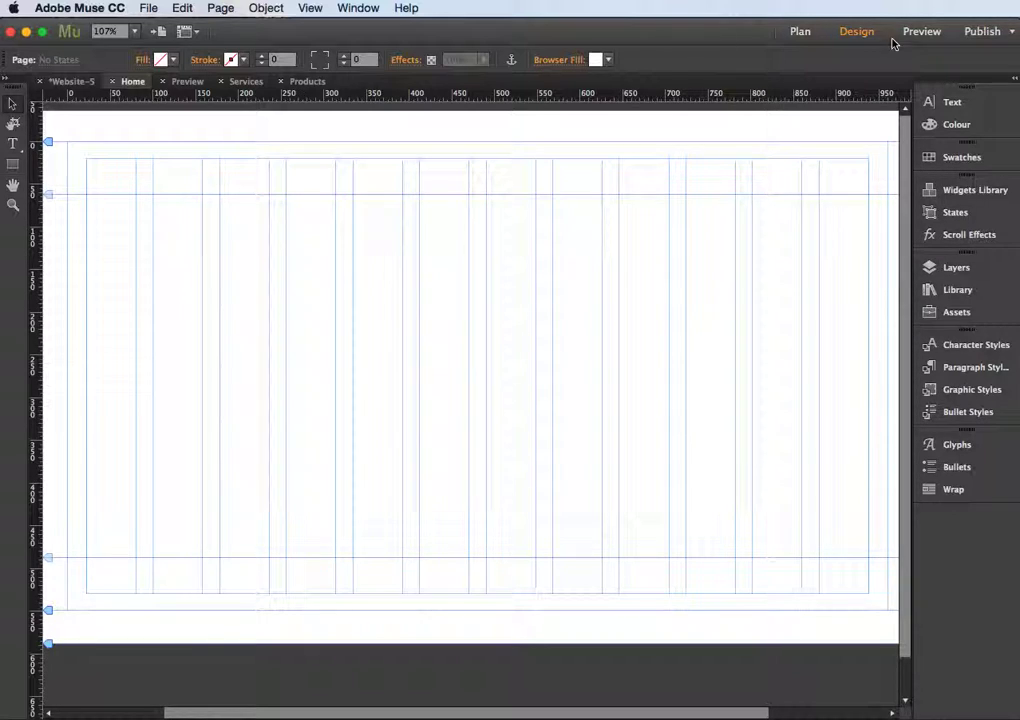
# Open the A-Master page and place a Horizontal menu widget near the page's upper-left corner, keeping its default options.
pyautogui.click(801, 32)
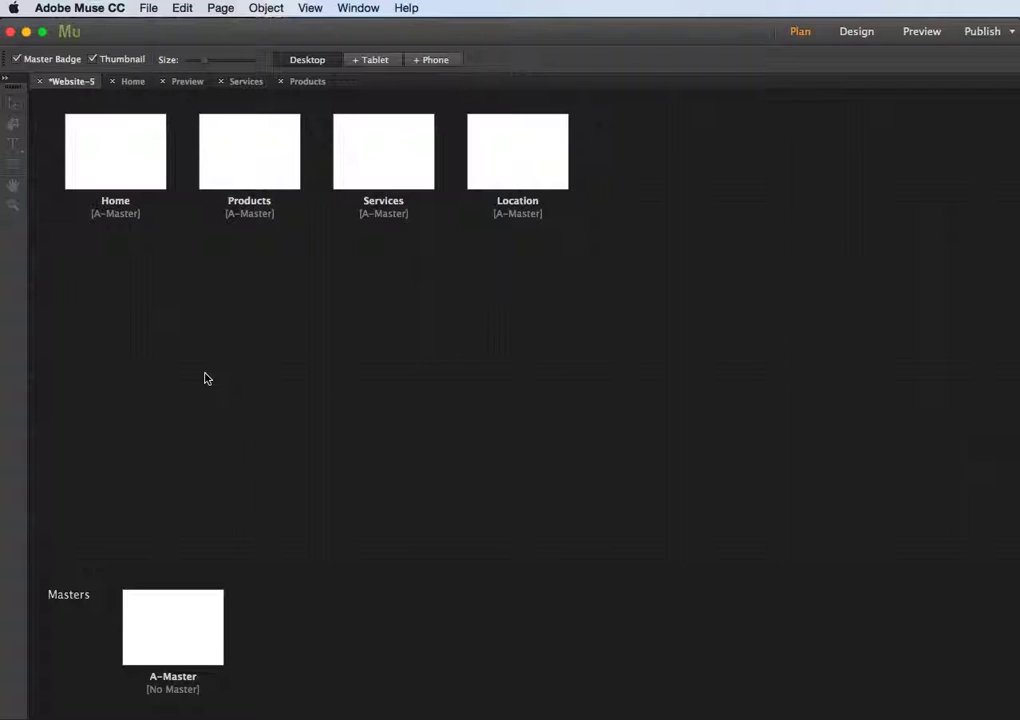
pyautogui.moveTo(178, 618)
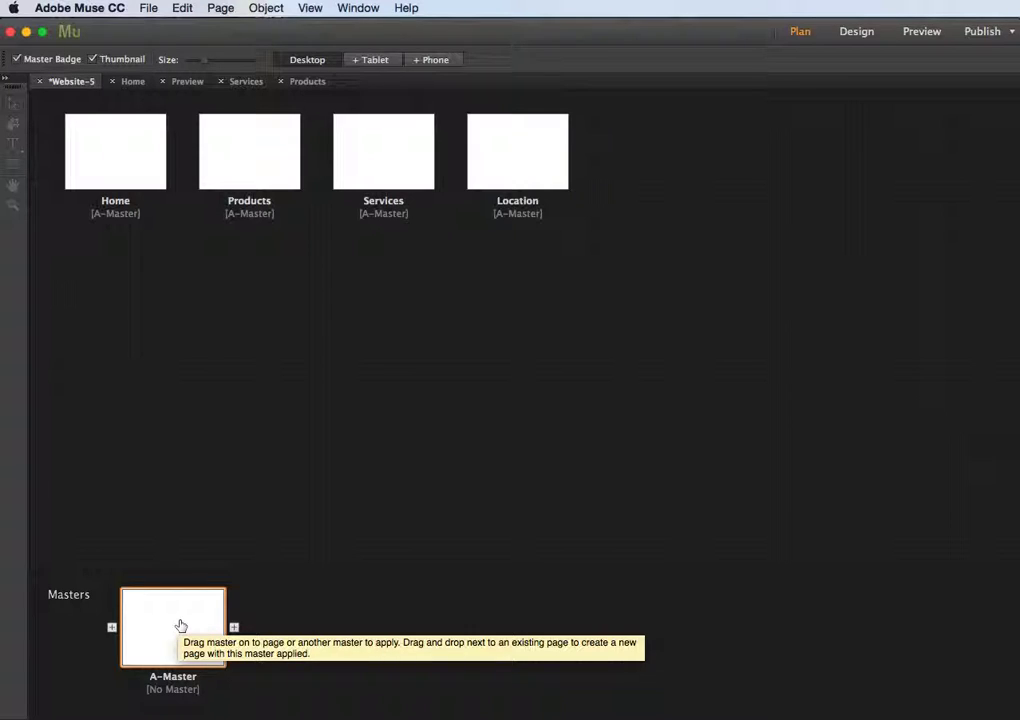
pyautogui.doubleClick(180, 625)
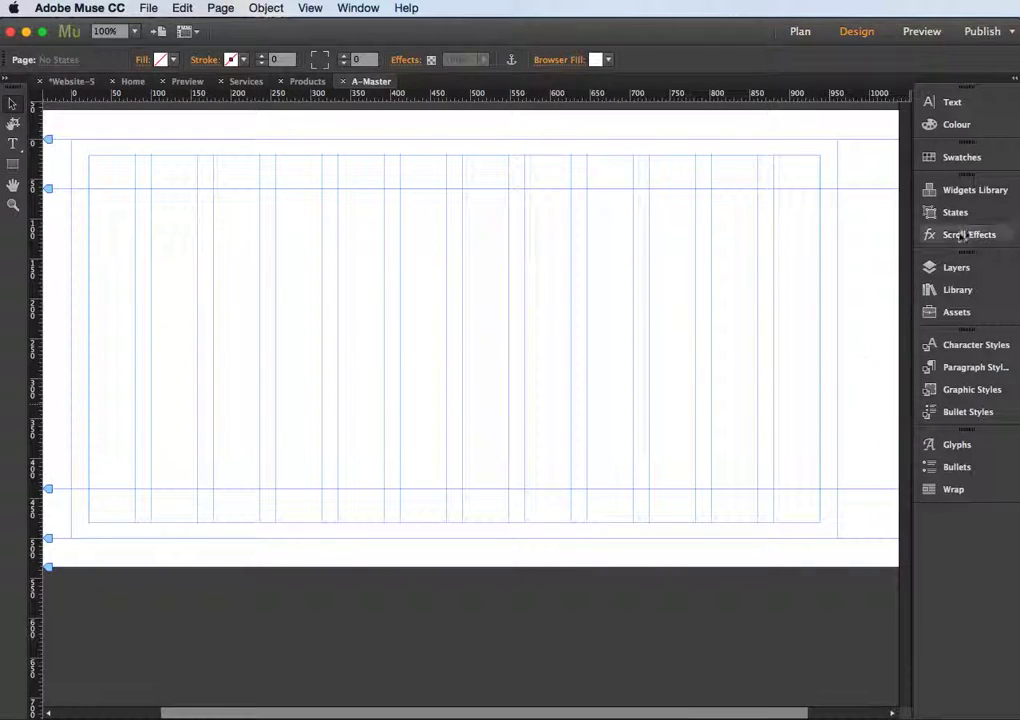
pyautogui.click(978, 190)
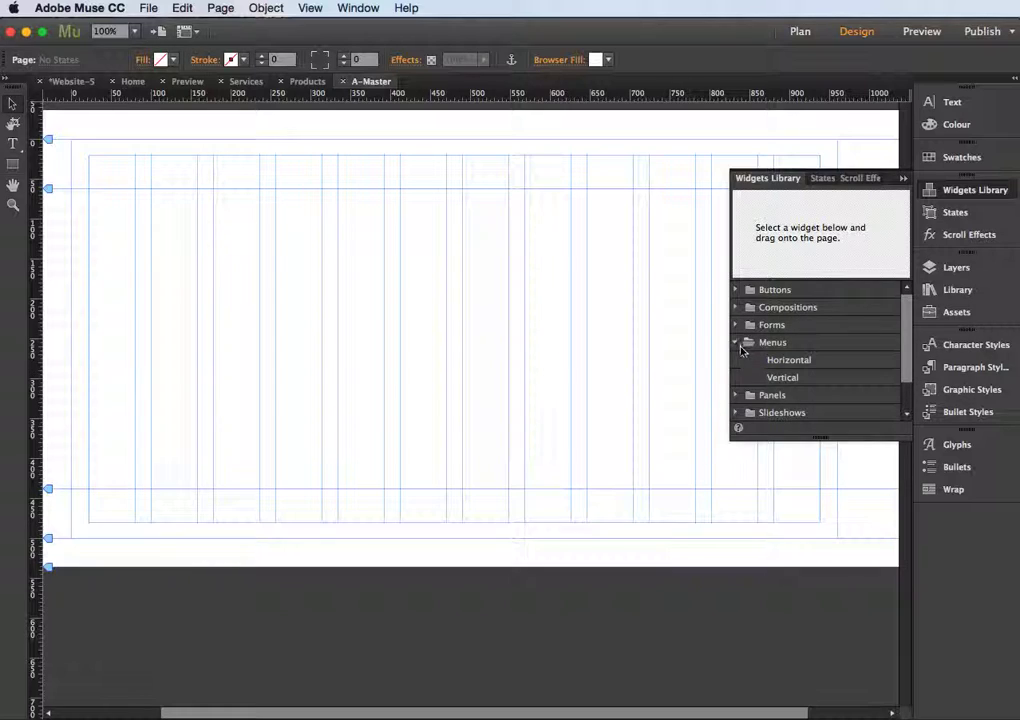
pyautogui.moveTo(782, 368); pyautogui.dragTo(85, 164)
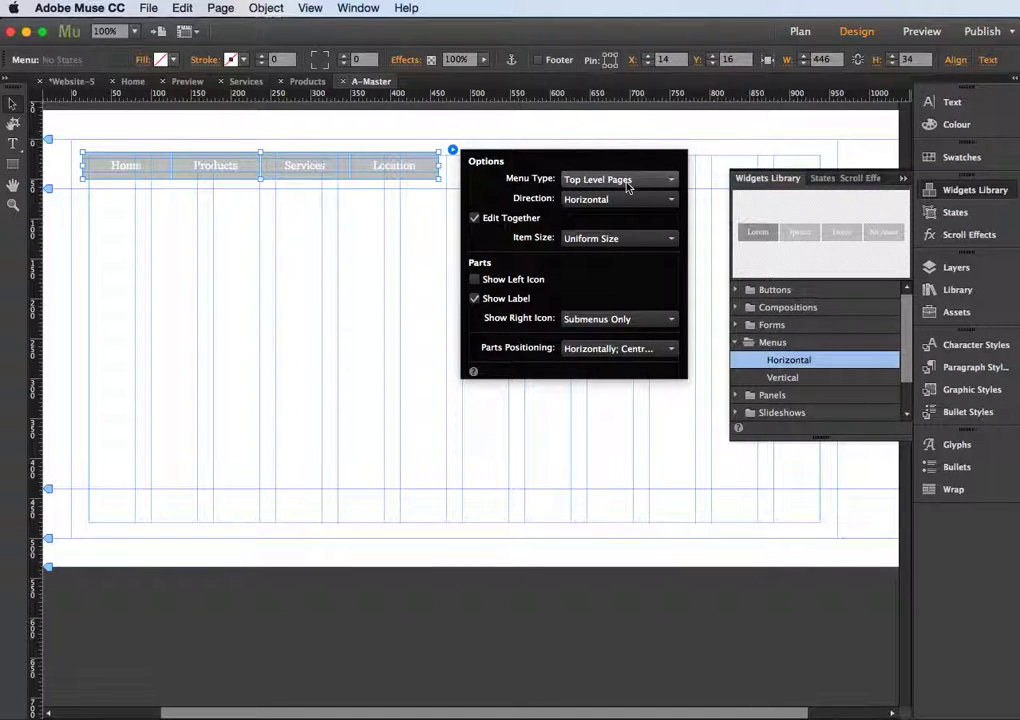
pyautogui.click(453, 151)
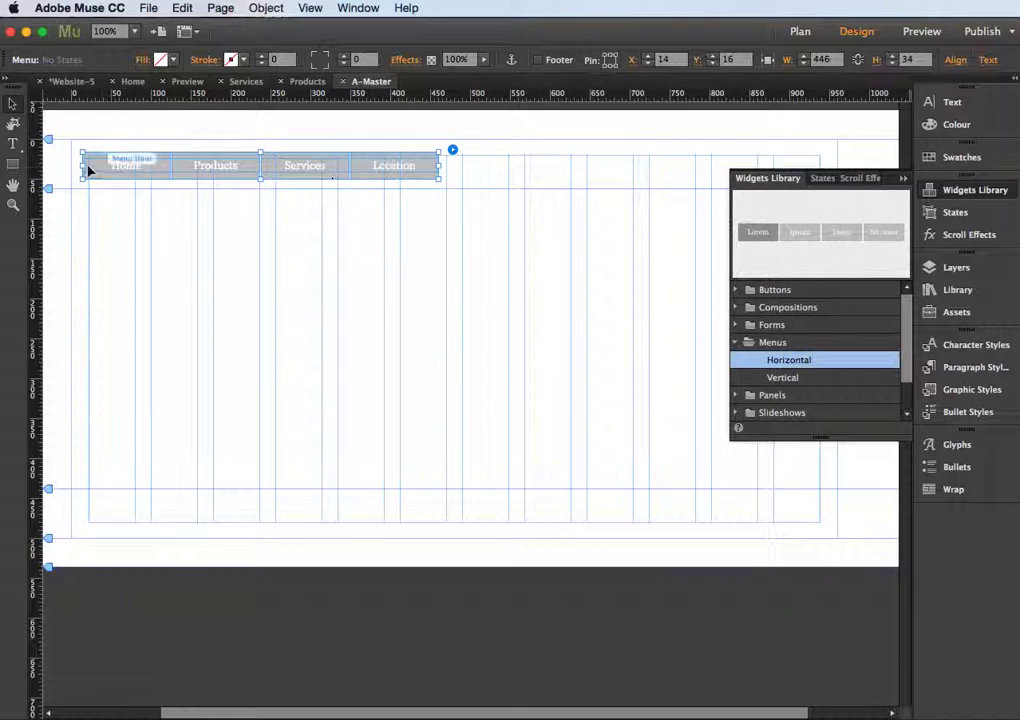
# Align the A-Master menu with the page's upper-left corner and resize it to the full 960 page width and 51 high.
pyautogui.moveTo(120, 168)
pyautogui.mouseDown()
pyautogui.moveTo(100, 152)
pyautogui.moveTo(109, 155)
pyautogui.mouseUp()
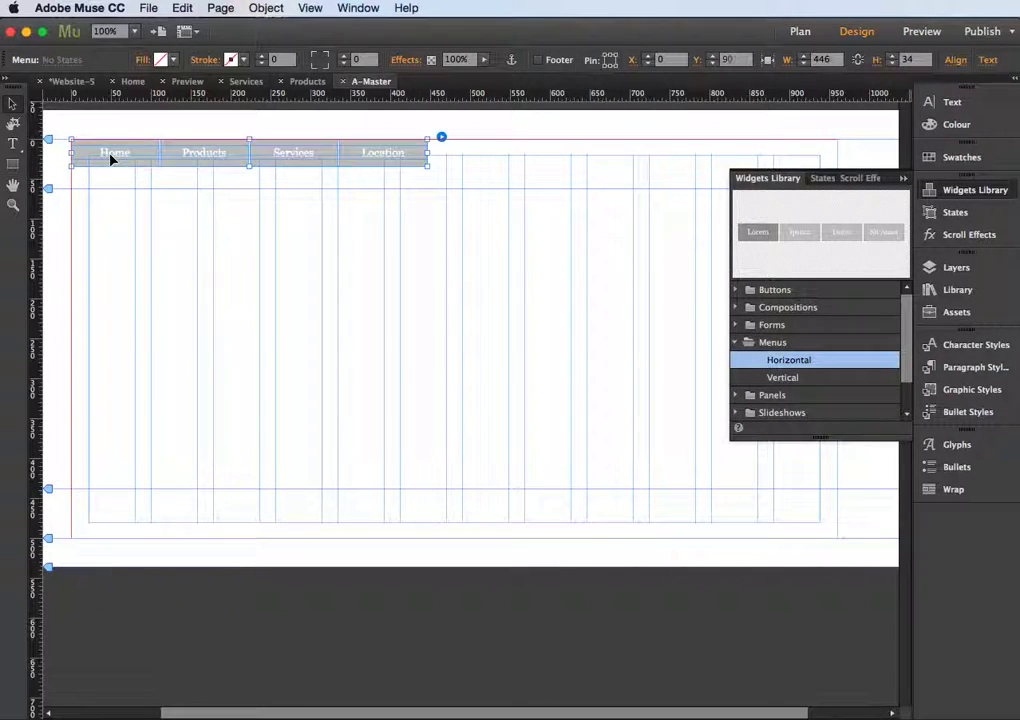
pyautogui.moveTo(428, 153); pyautogui.dragTo(836, 152)
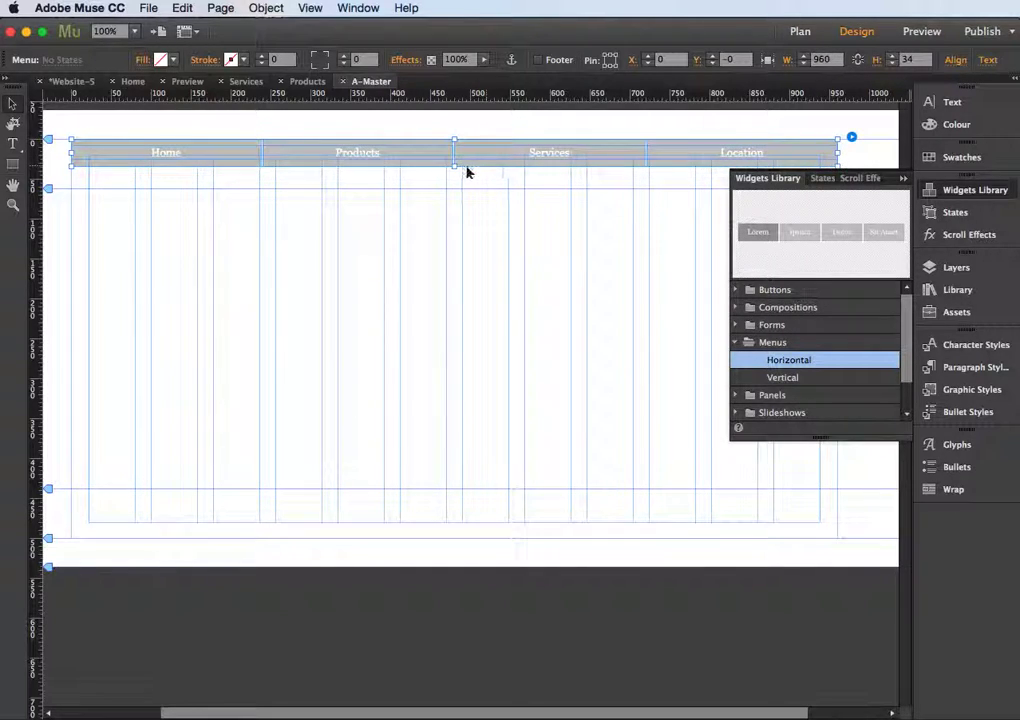
pyautogui.moveTo(454, 165); pyautogui.dragTo(455, 181)
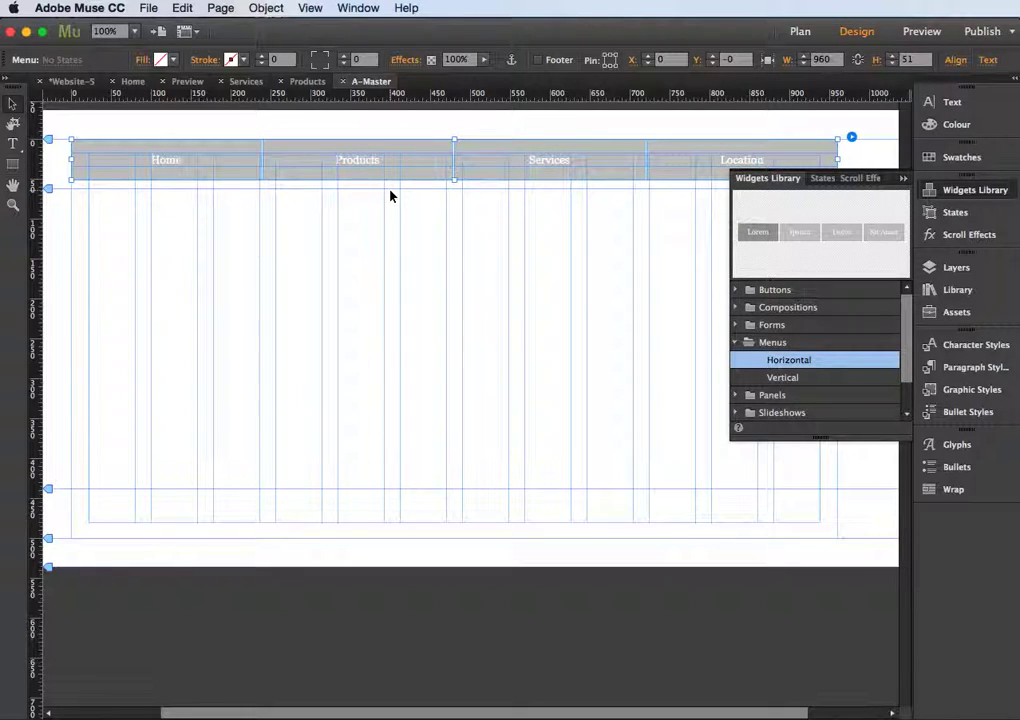
# Check the page thumbnails in the site plan and view the master's menu on the Location page.
pyautogui.click(800, 31)
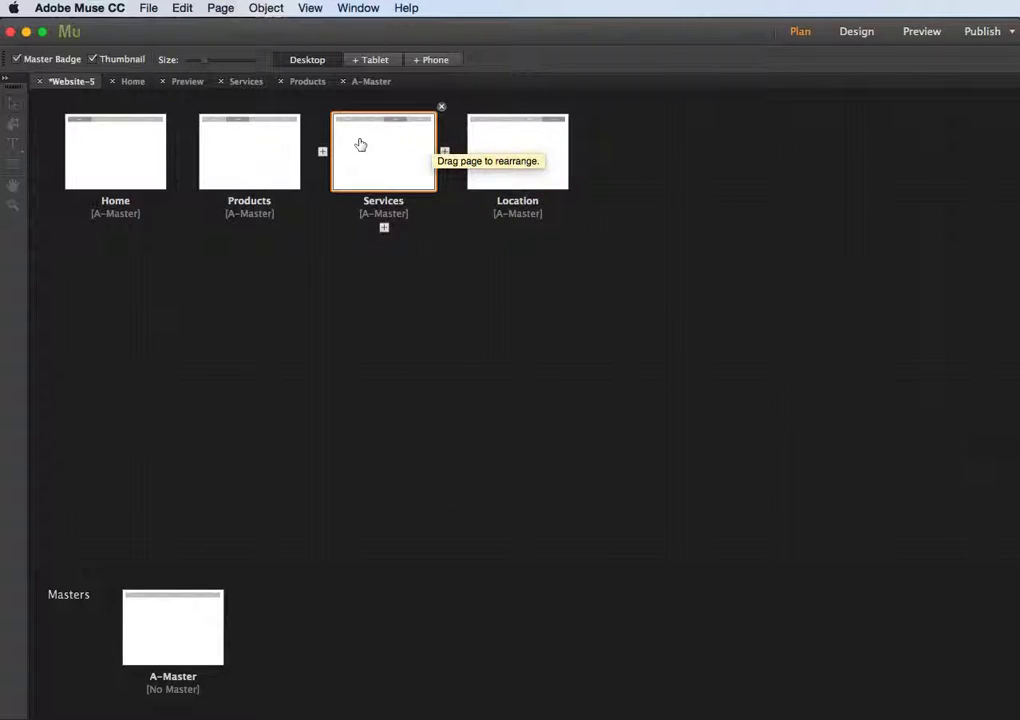
pyautogui.doubleClick(527, 150)
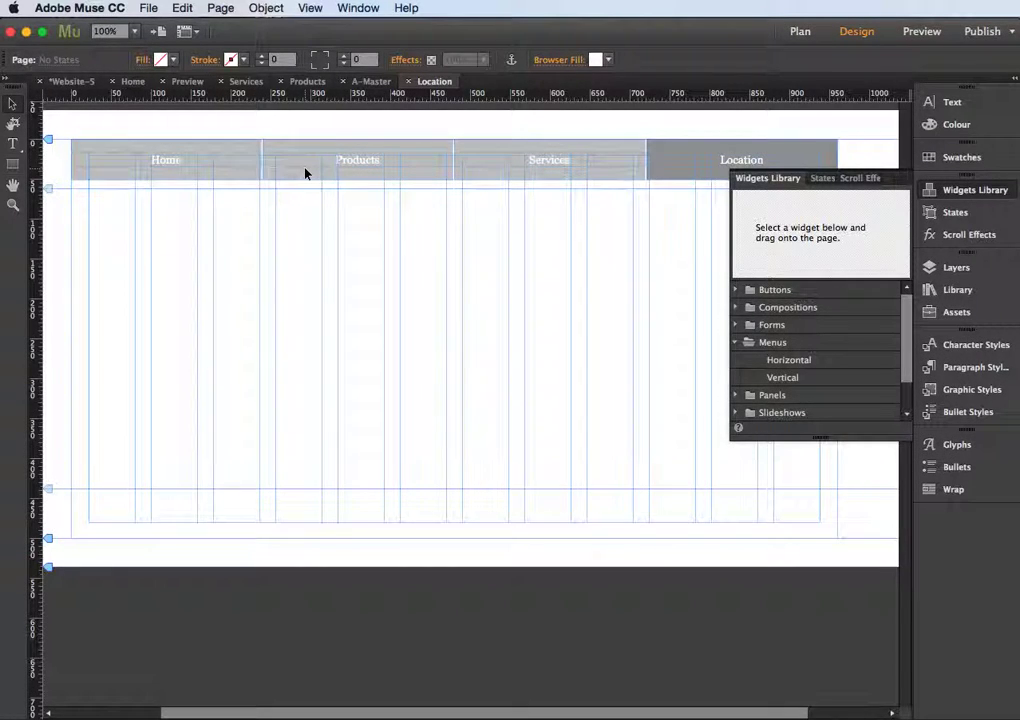
pyautogui.click(799, 33)
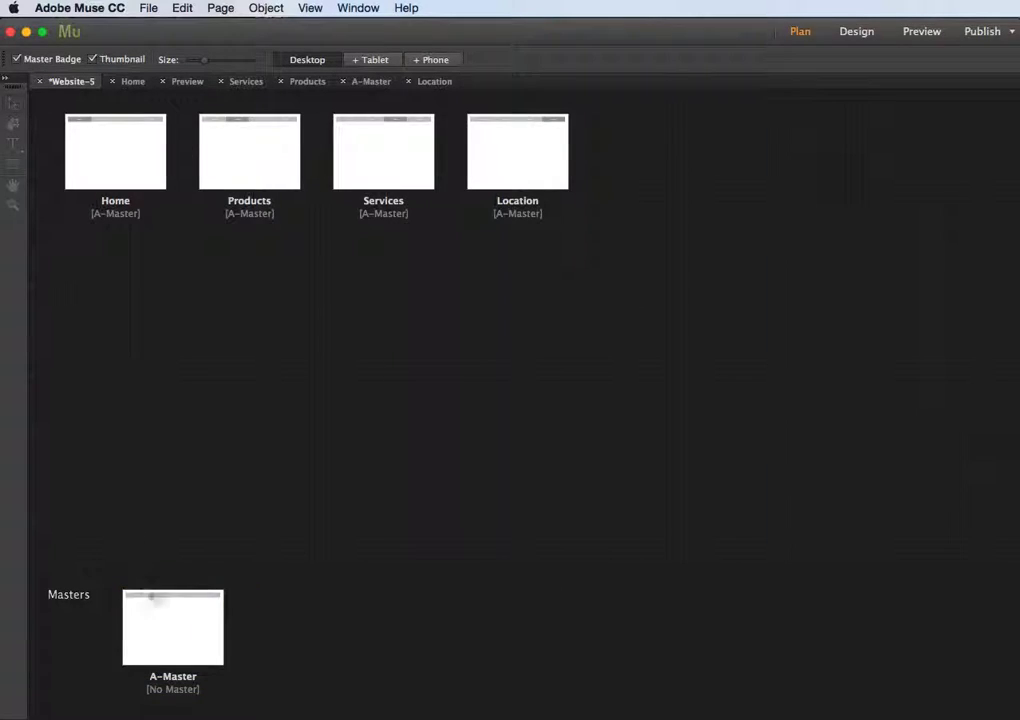
# Place the image small gull.jpg on A-Master as a small square directly beneath the menu at the page's left edge.
pyautogui.doubleClick(171, 621)
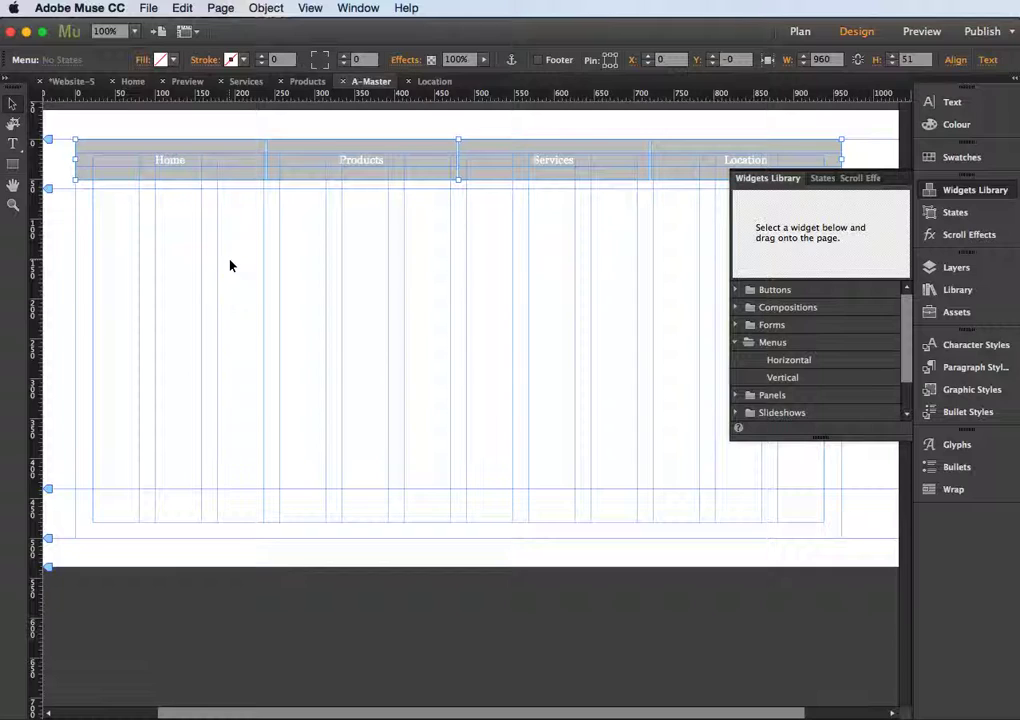
pyautogui.press('super+d')
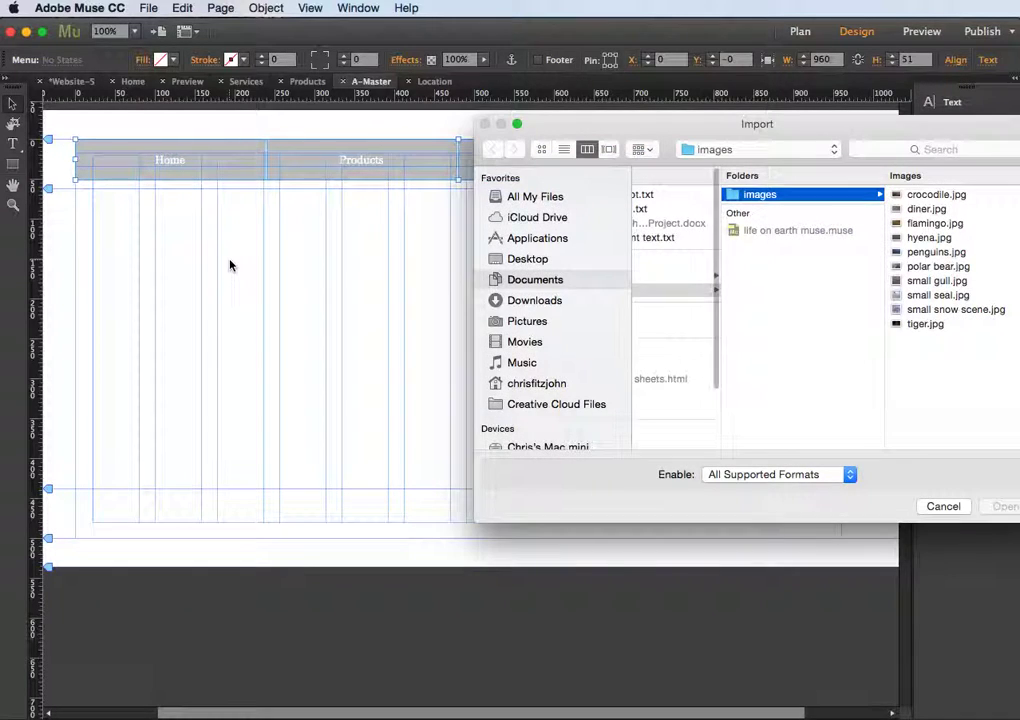
pyautogui.moveTo(650, 140); pyautogui.dragTo(467, 118)
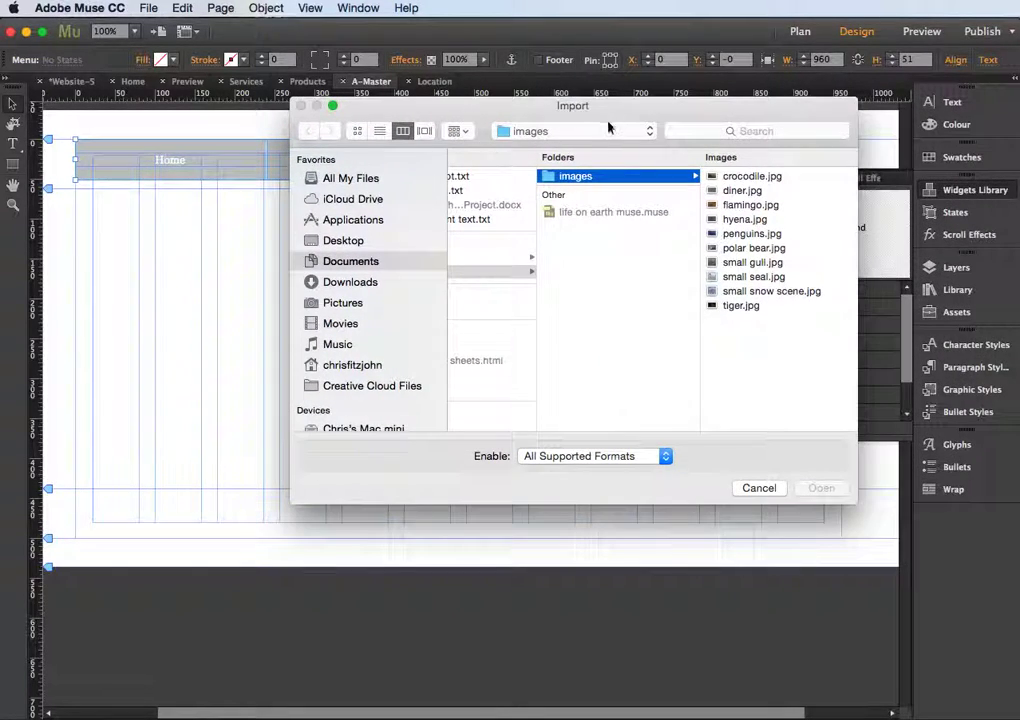
pyautogui.click(740, 264)
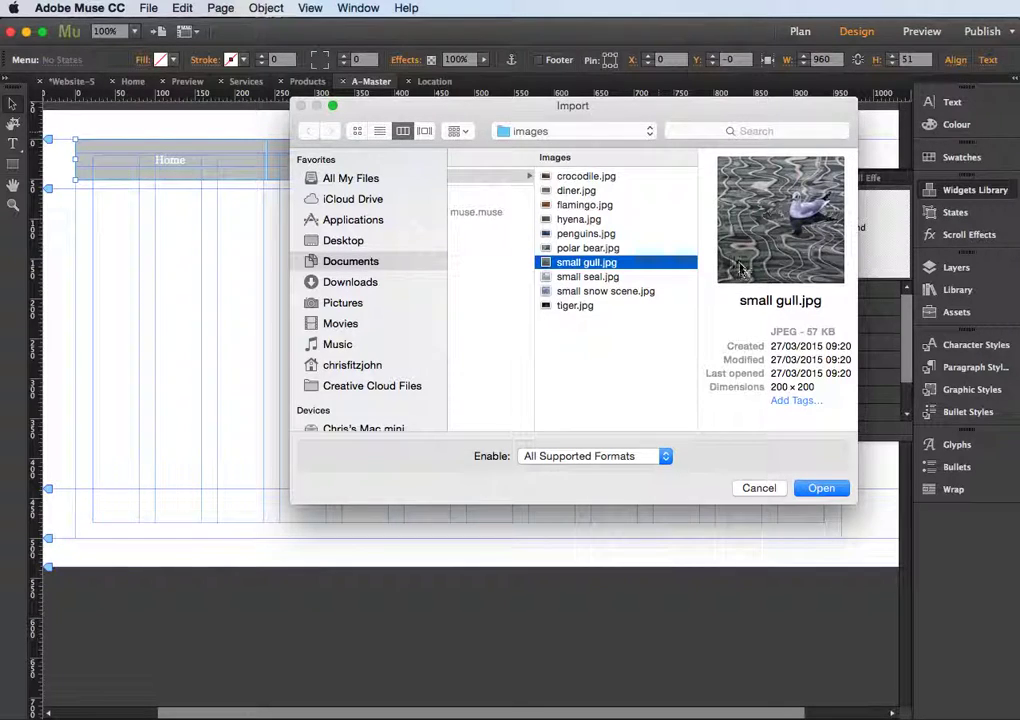
pyautogui.click(821, 489)
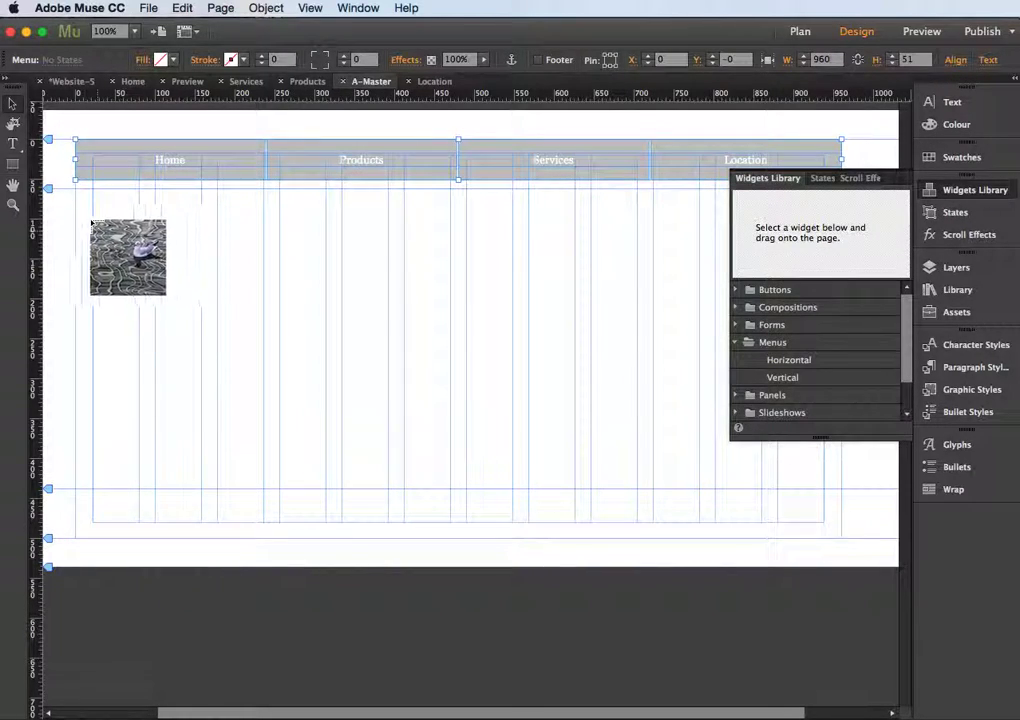
pyautogui.moveTo(77, 190); pyautogui.dragTo(108, 216)
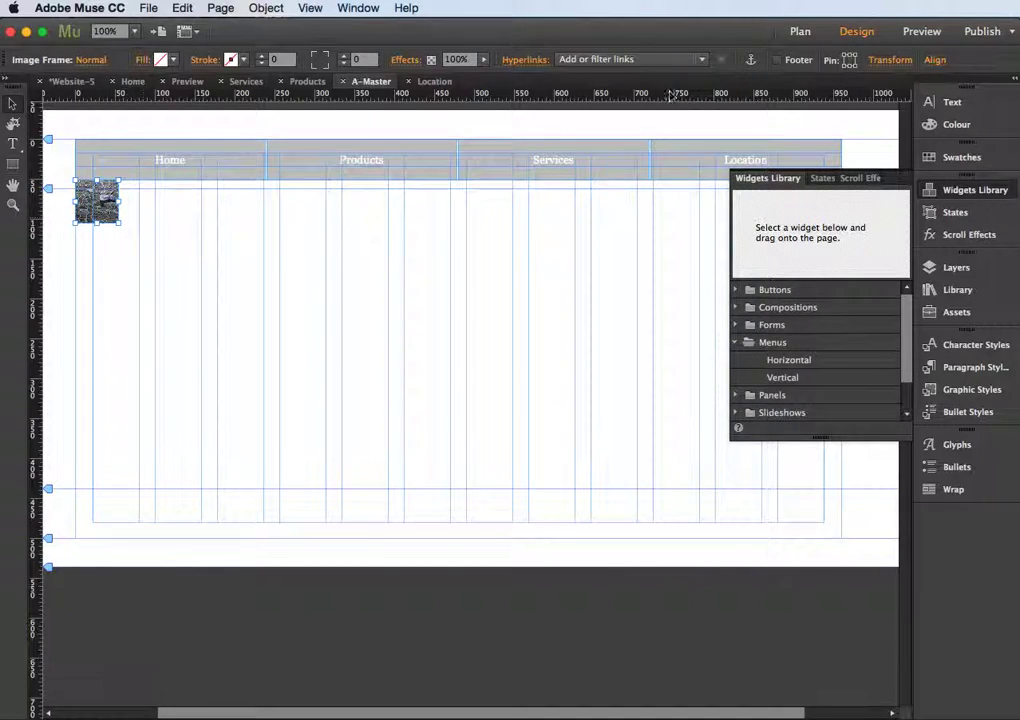
# Check the page thumbnails in the site plan and view the master's gull image on the Home page.
pyautogui.click(800, 33)
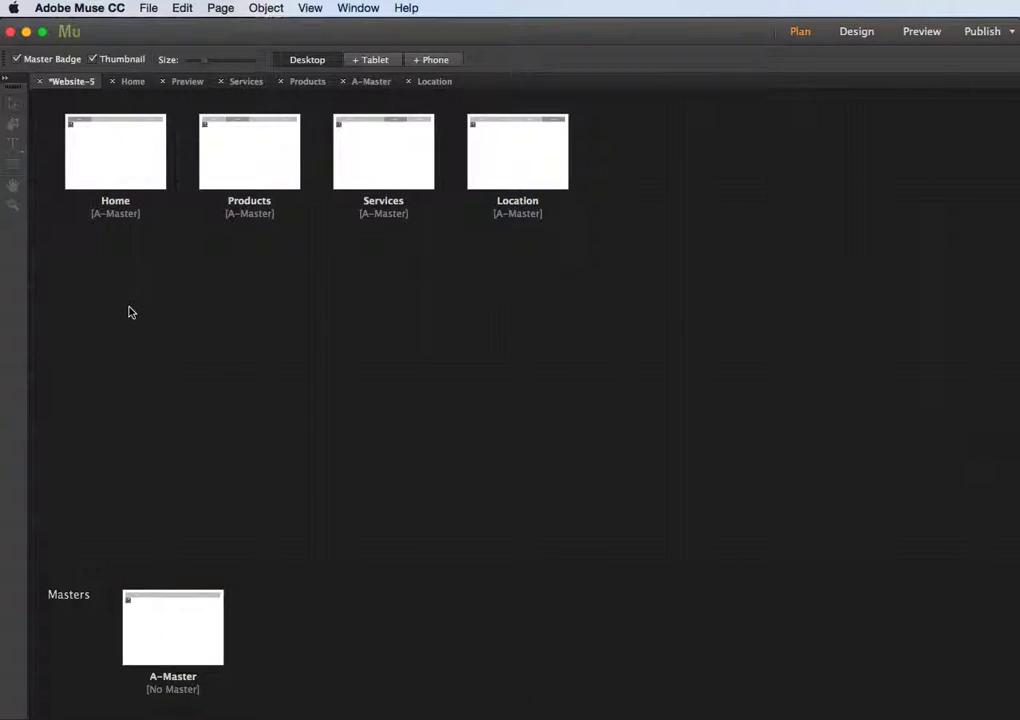
pyautogui.doubleClick(119, 161)
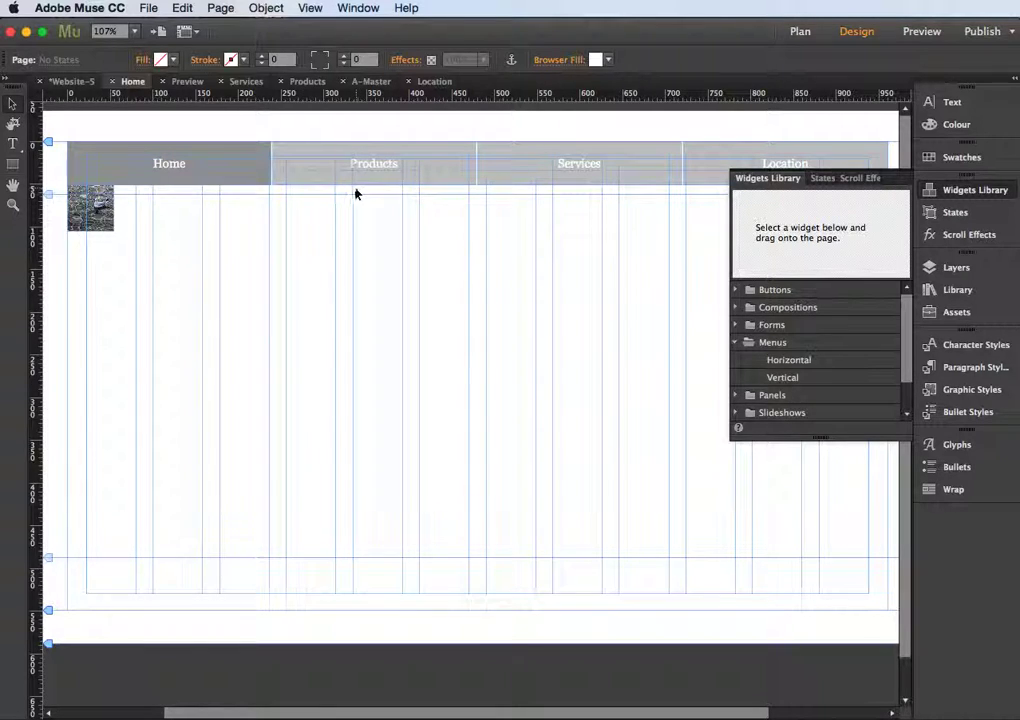
pyautogui.click(800, 31)
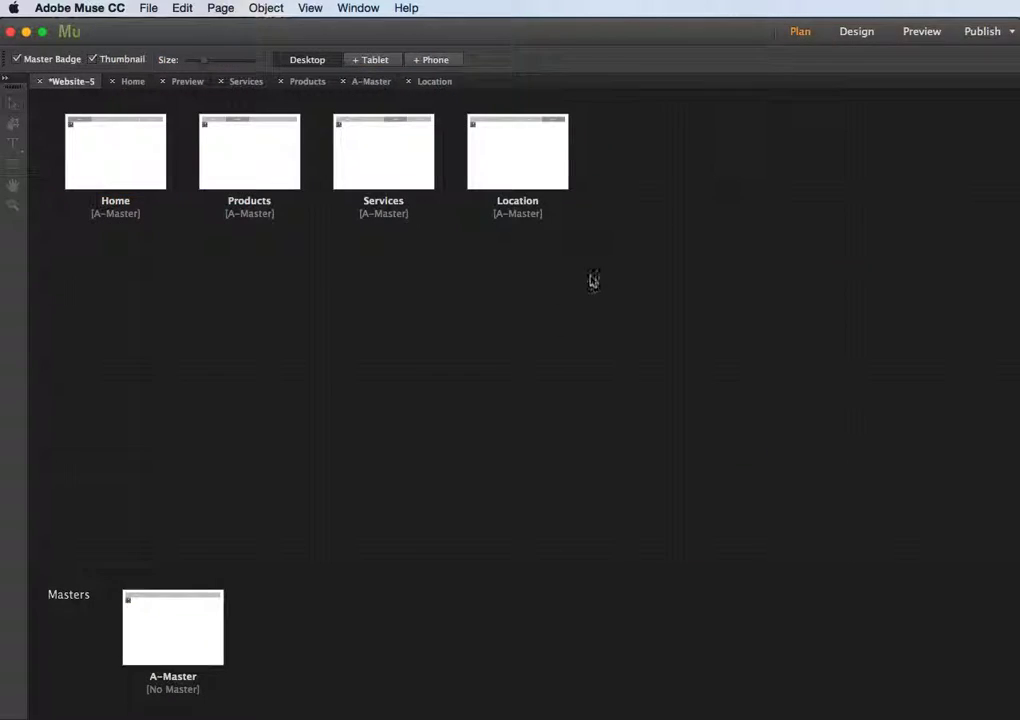
# Reopen A-Master and inspect the menu and its individual Home, Products, Services and Location items.
pyautogui.doubleClick(188, 616)
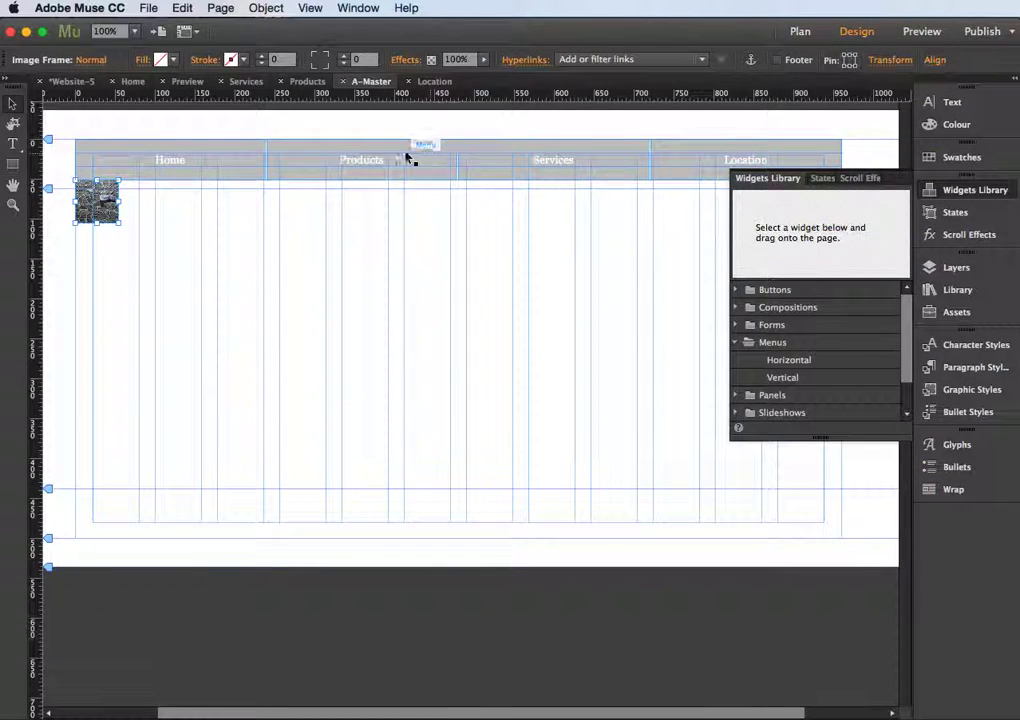
pyautogui.click(460, 160)
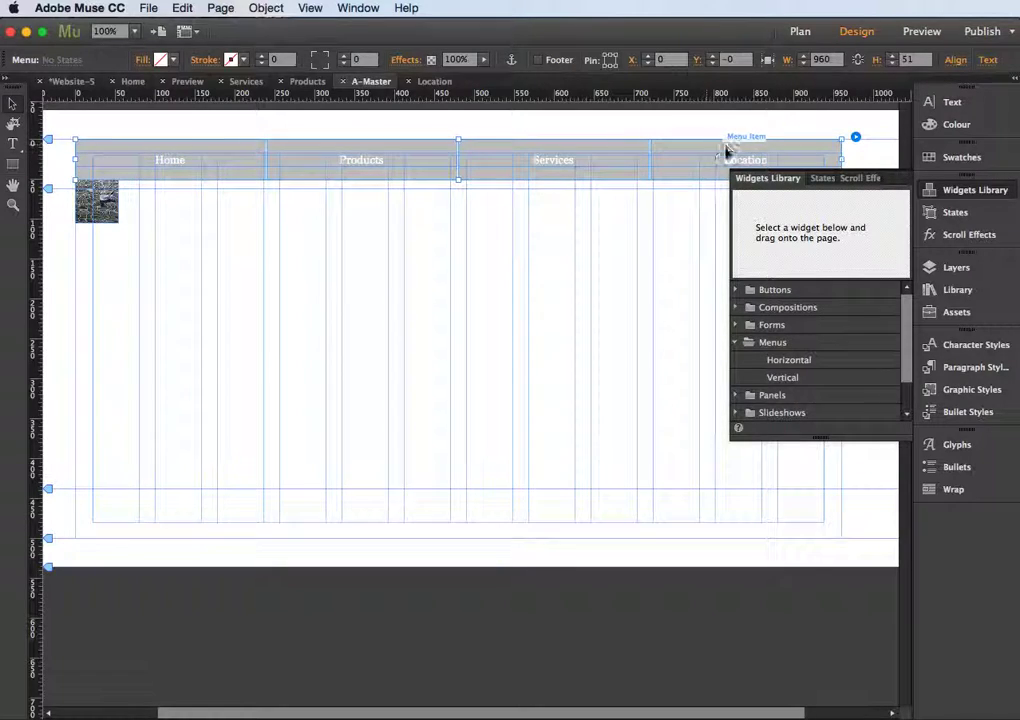
pyautogui.click(371, 155)
pyautogui.click(196, 162)
pyautogui.click(340, 162)
pyautogui.click(492, 160)
pyautogui.click(678, 150)
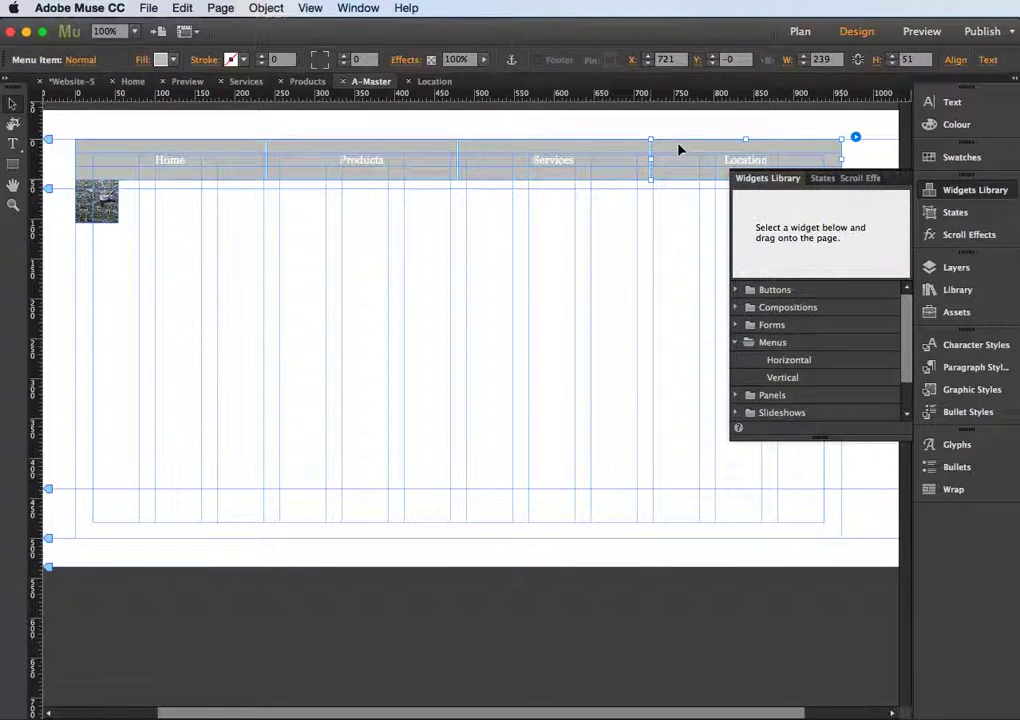
# Draw a rectangle across A-Master's footer area, from the page's left edge to the right margin.
pyautogui.click(13, 163)
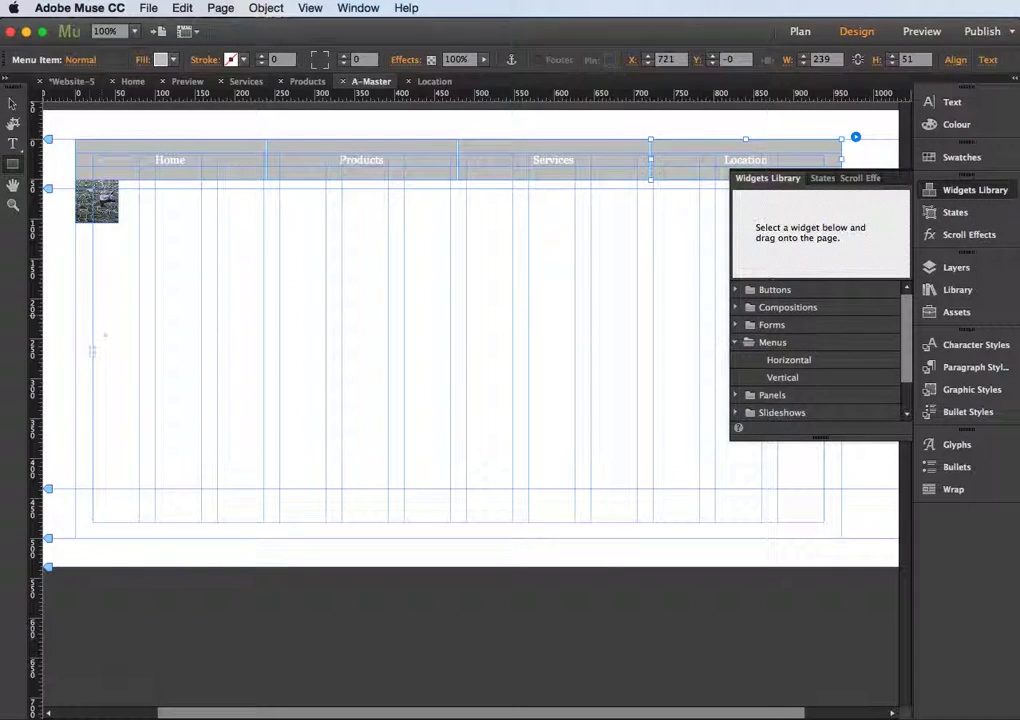
pyautogui.moveTo(76, 489)
pyautogui.mouseDown()
pyautogui.moveTo(289, 522)
pyautogui.moveTo(823, 521)
pyautogui.mouseUp()
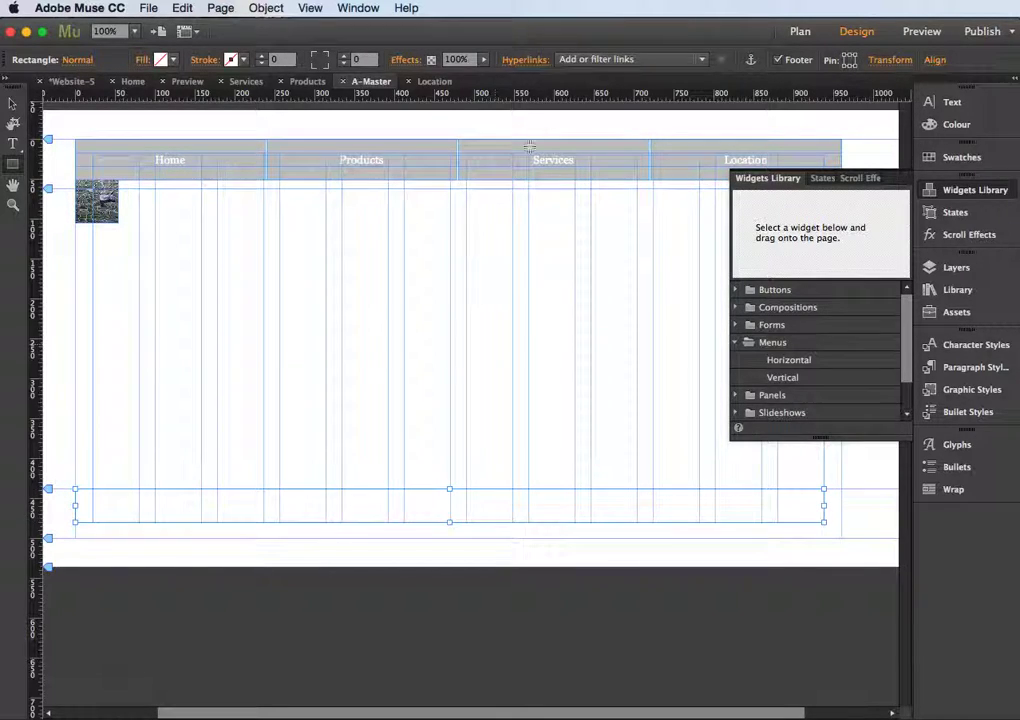
# Fill A-Master's footer rectangle with red ED1C24 and check the page thumbnails in the site plan.
pyautogui.click(170, 59)
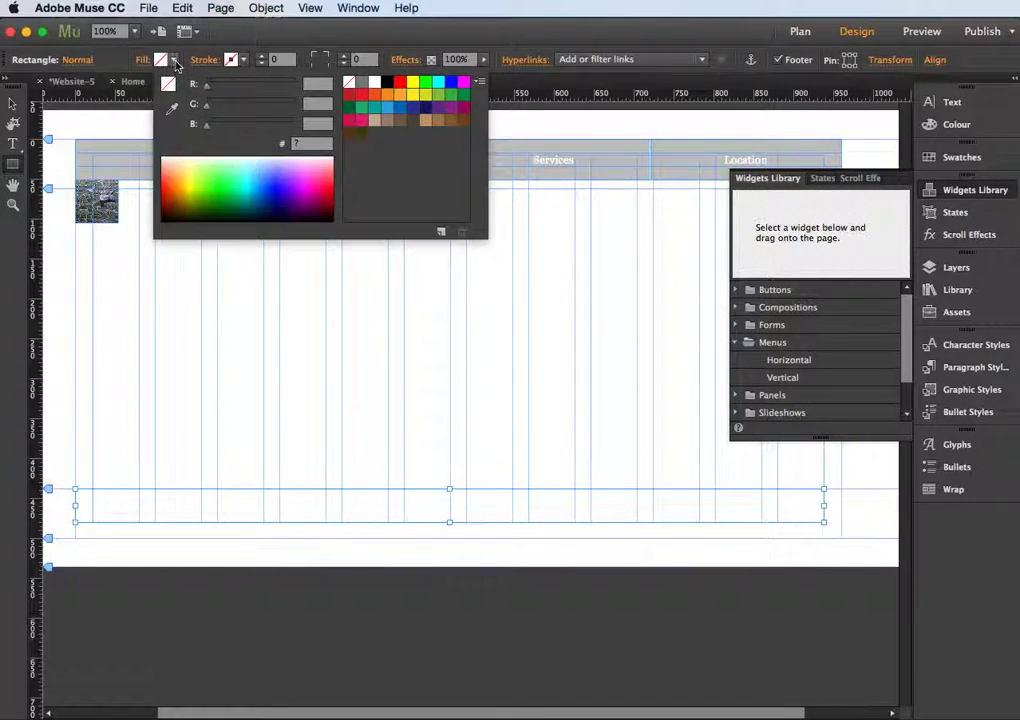
pyautogui.click(362, 97)
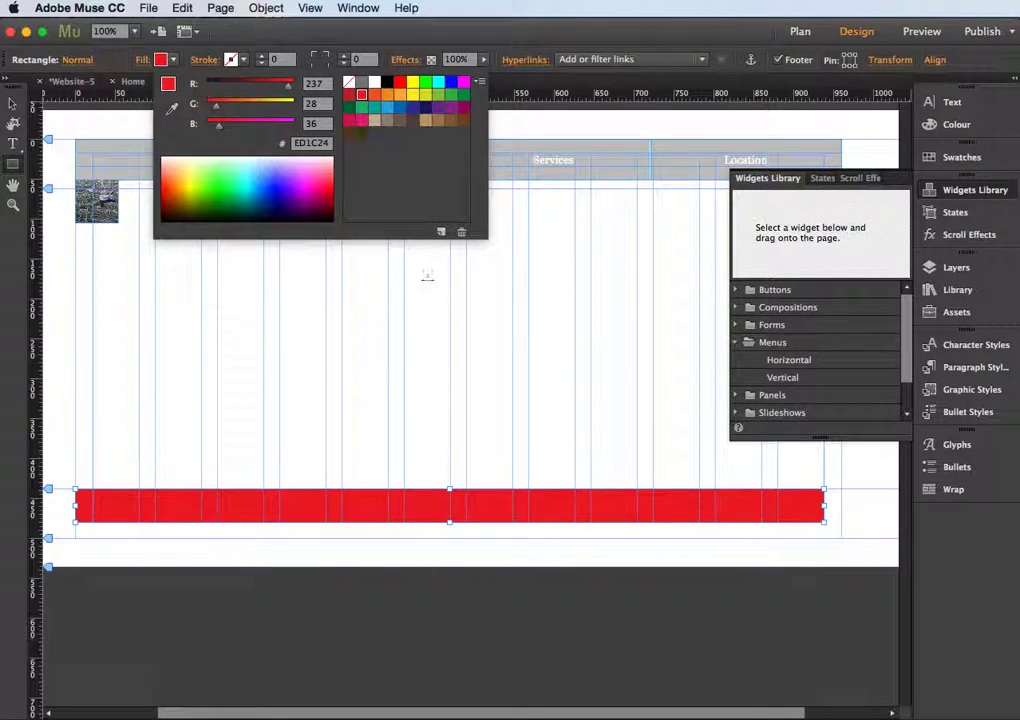
pyautogui.press('Escape')
pyautogui.click(800, 31)
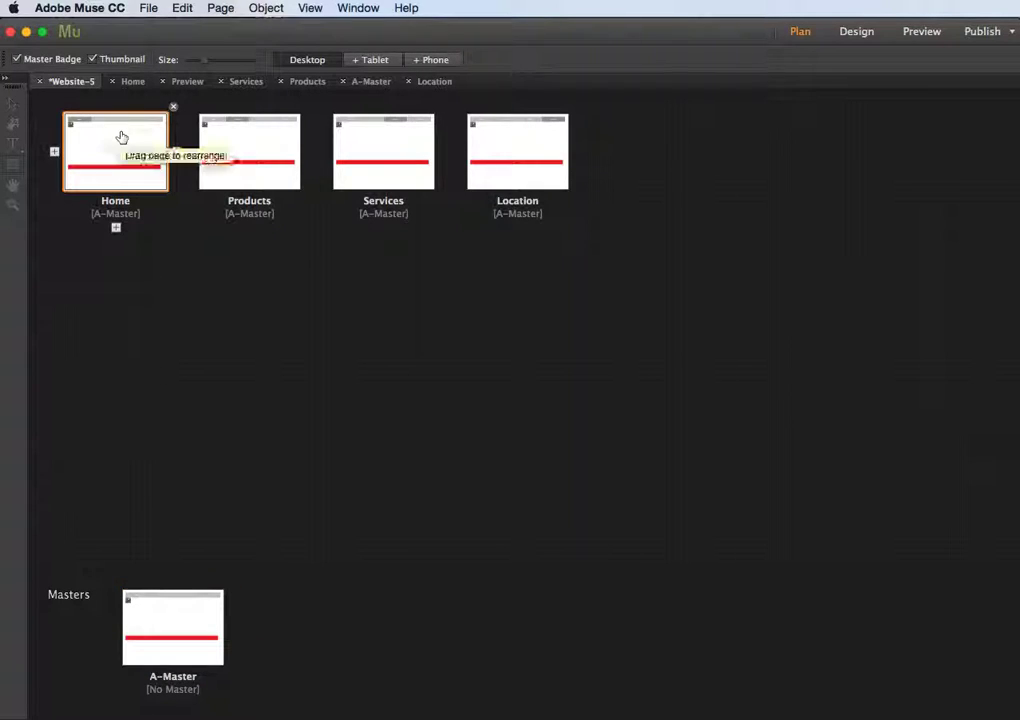
# Reopen A-Master and delete the gull image beneath the menu.
pyautogui.doubleClick(168, 621)
pyautogui.click(12, 103)
pyautogui.click(105, 208)
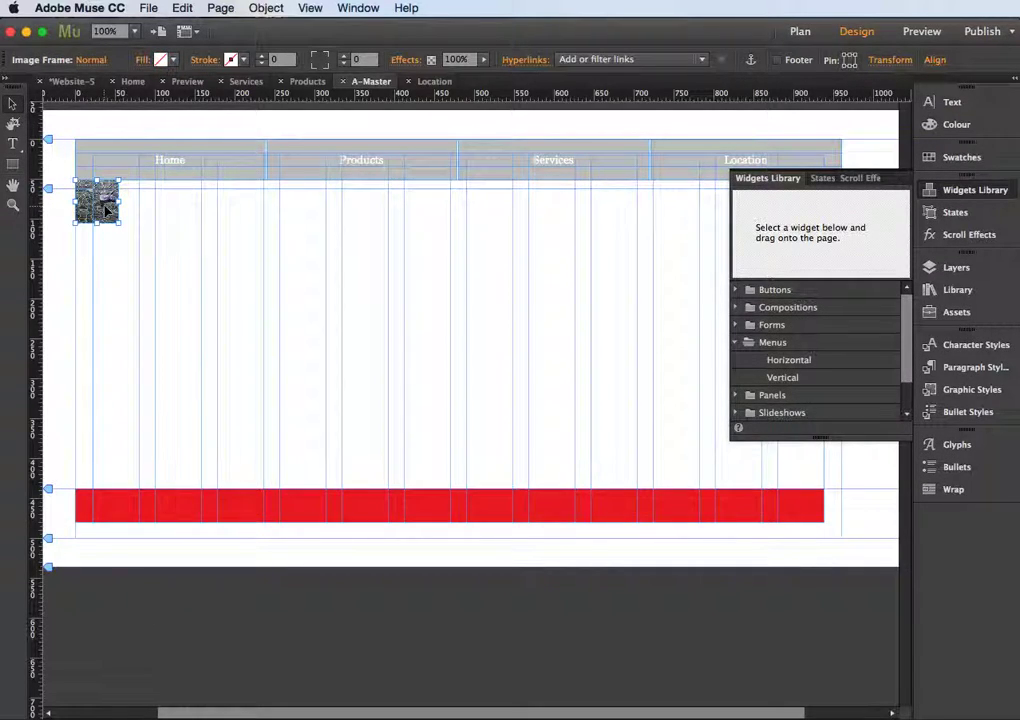
pyautogui.press('Delete')
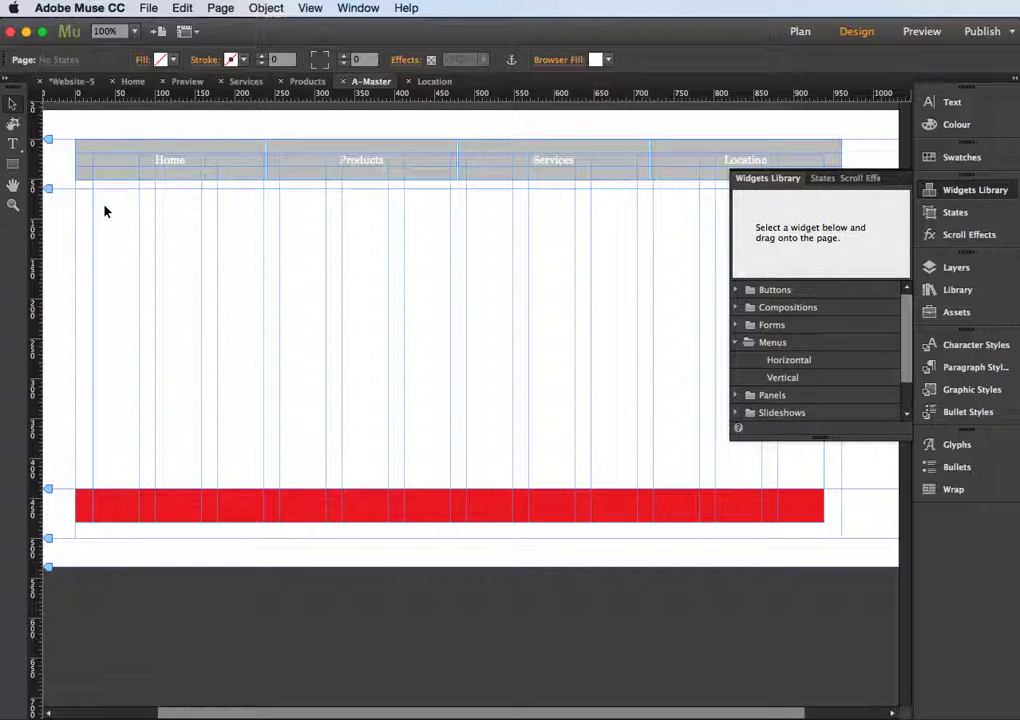
# Place small seal.jpg on A-Master as a small square centred directly beneath the menu, and return to the site plan.
pyautogui.press('super+d')
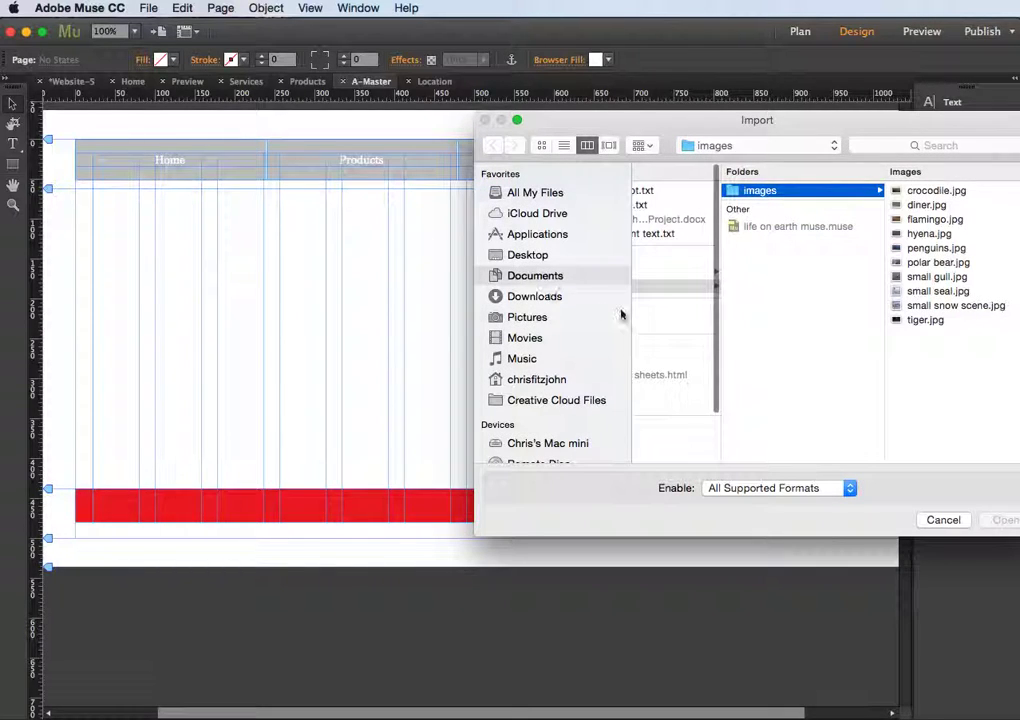
pyautogui.doubleClick(938, 291)
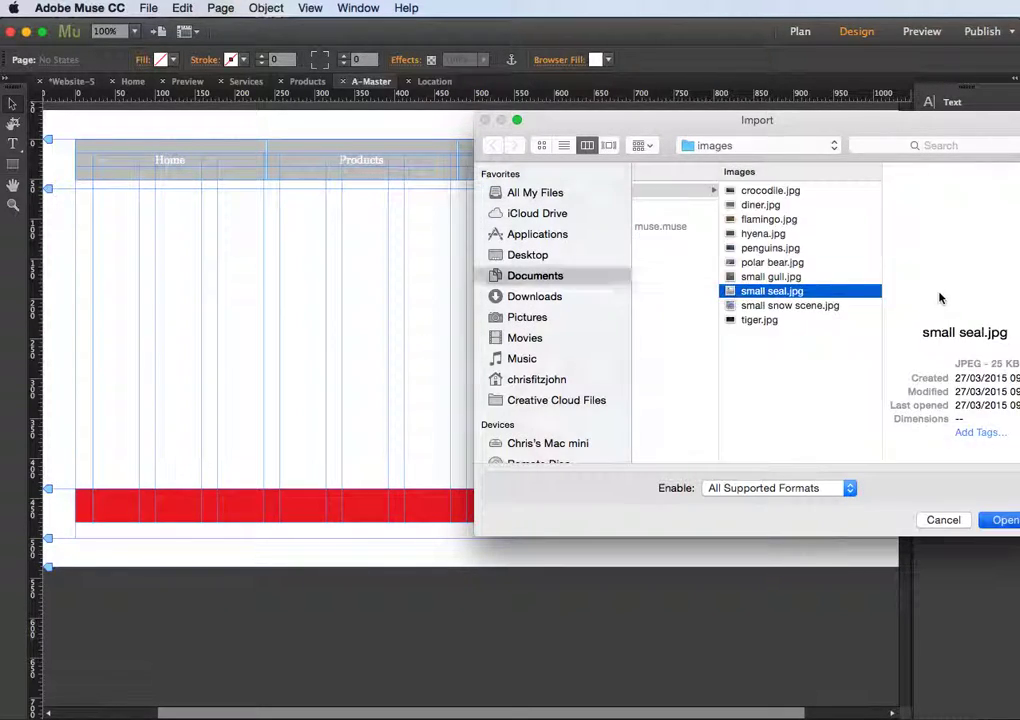
pyautogui.moveTo(410, 211); pyautogui.dragTo(461, 205)
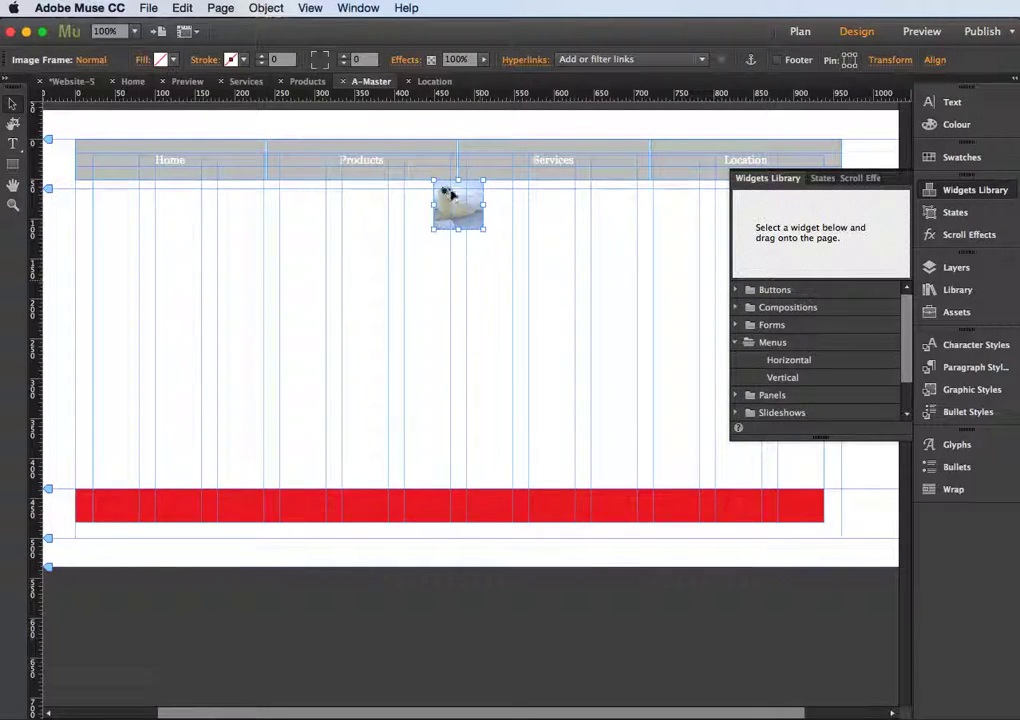
pyautogui.click(799, 31)
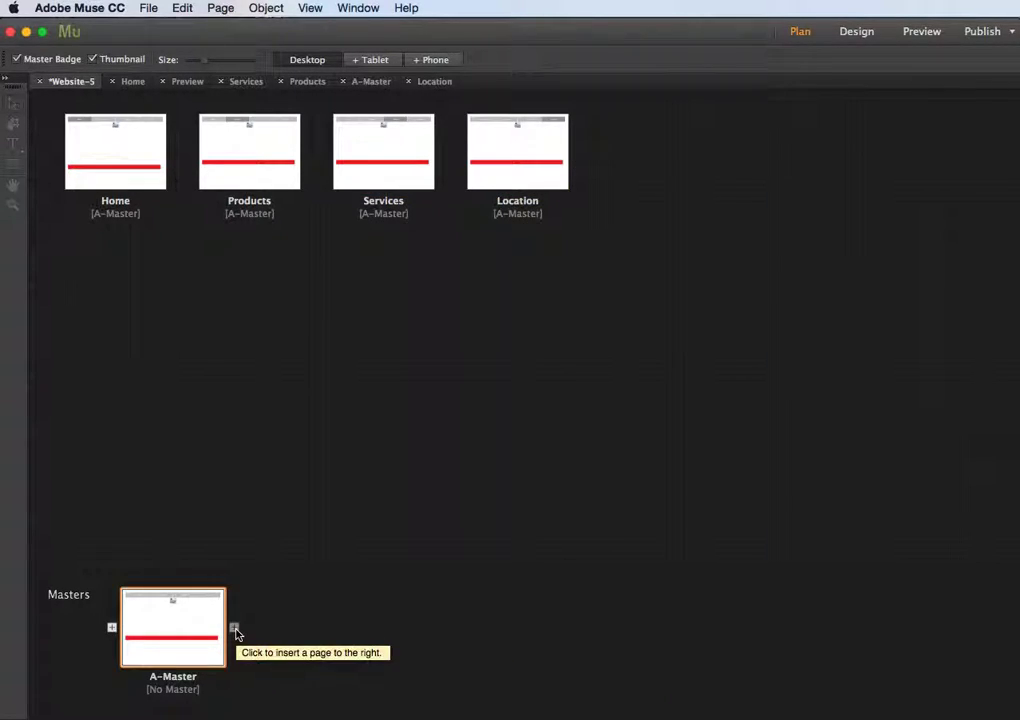
# Insert a blank master page directly after A-Master in the site plan.
pyautogui.click(235, 628)
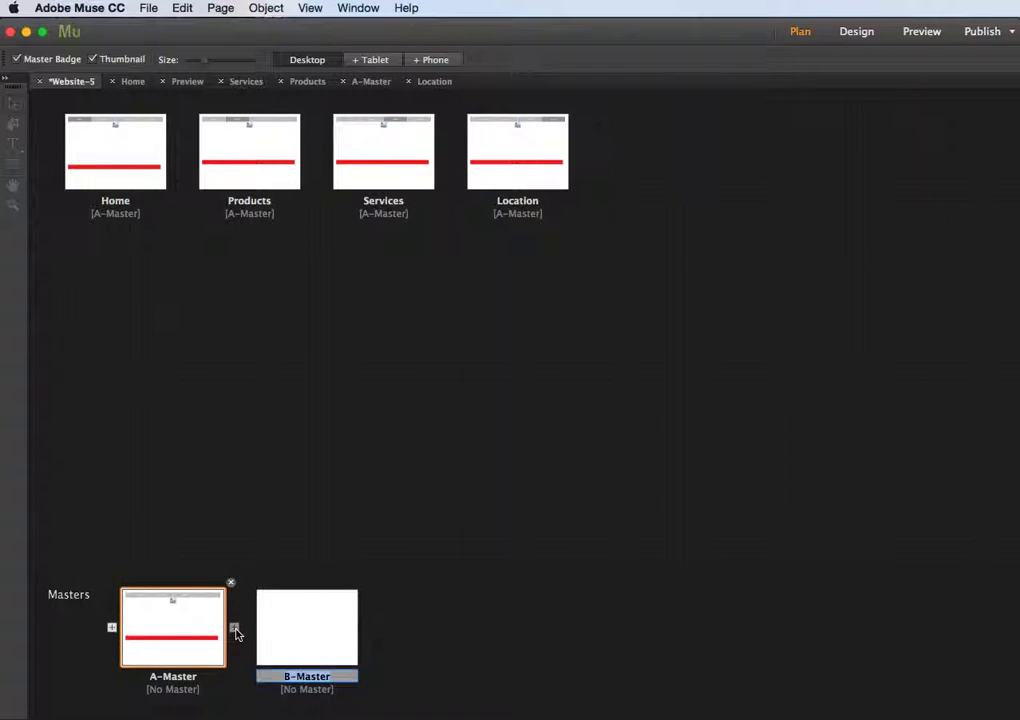
pyautogui.click(311, 632)
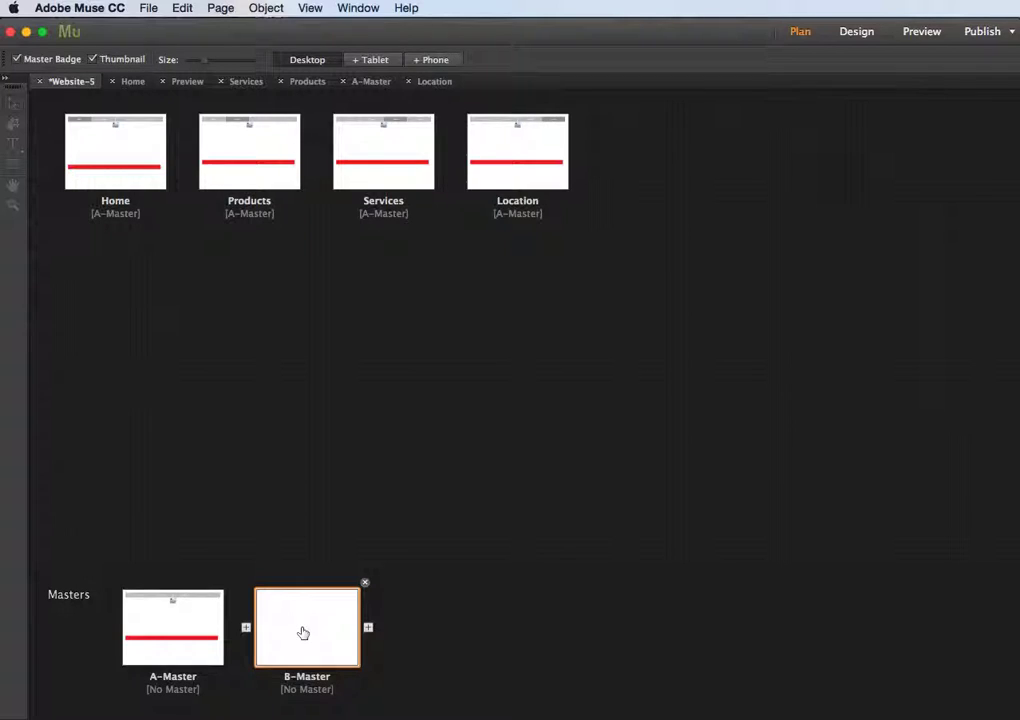
# Duplicate the A-Master page and delete the blank B-Master page.
pyautogui.rightClick(204, 621)
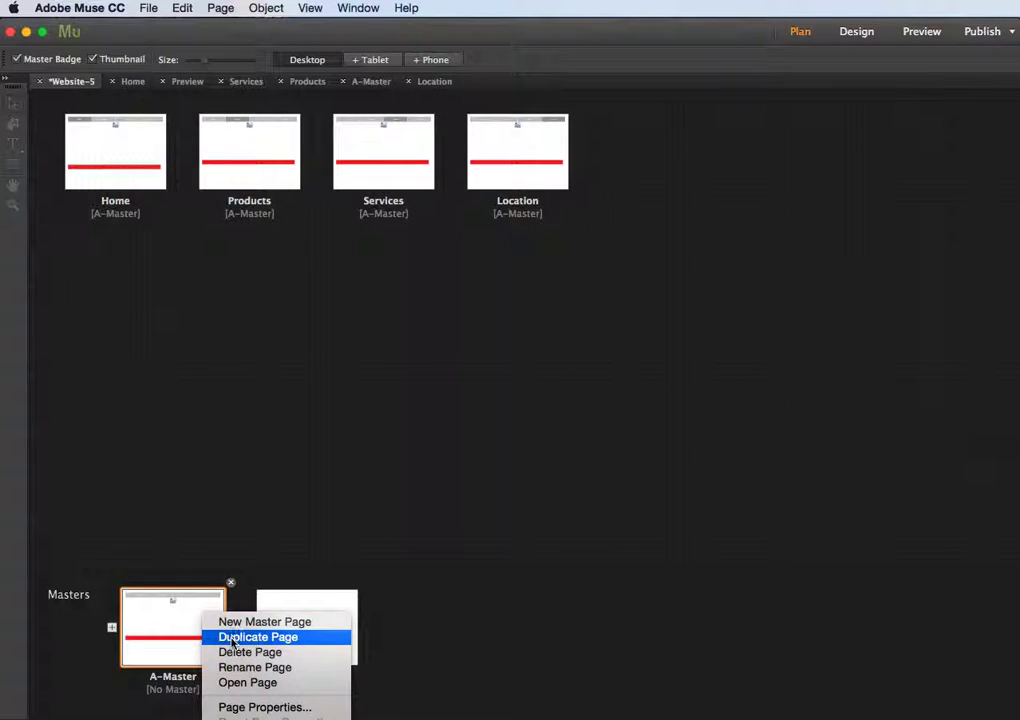
pyautogui.click(233, 637)
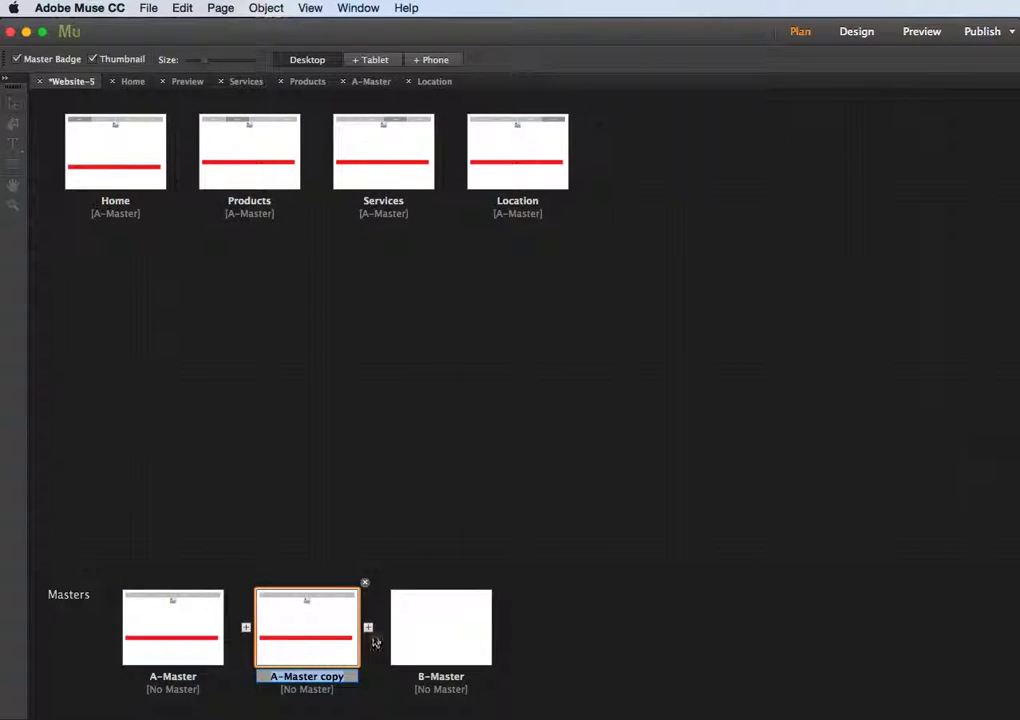
pyautogui.click(499, 582)
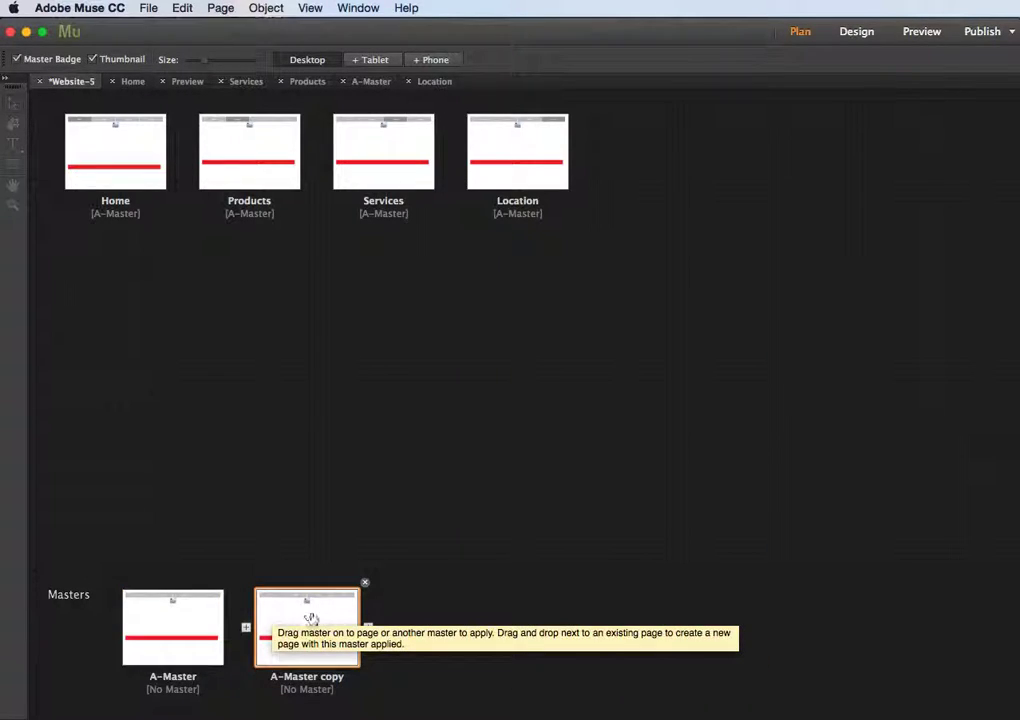
# Rename the duplicated master page as B-Master.
pyautogui.doubleClick(331, 679)
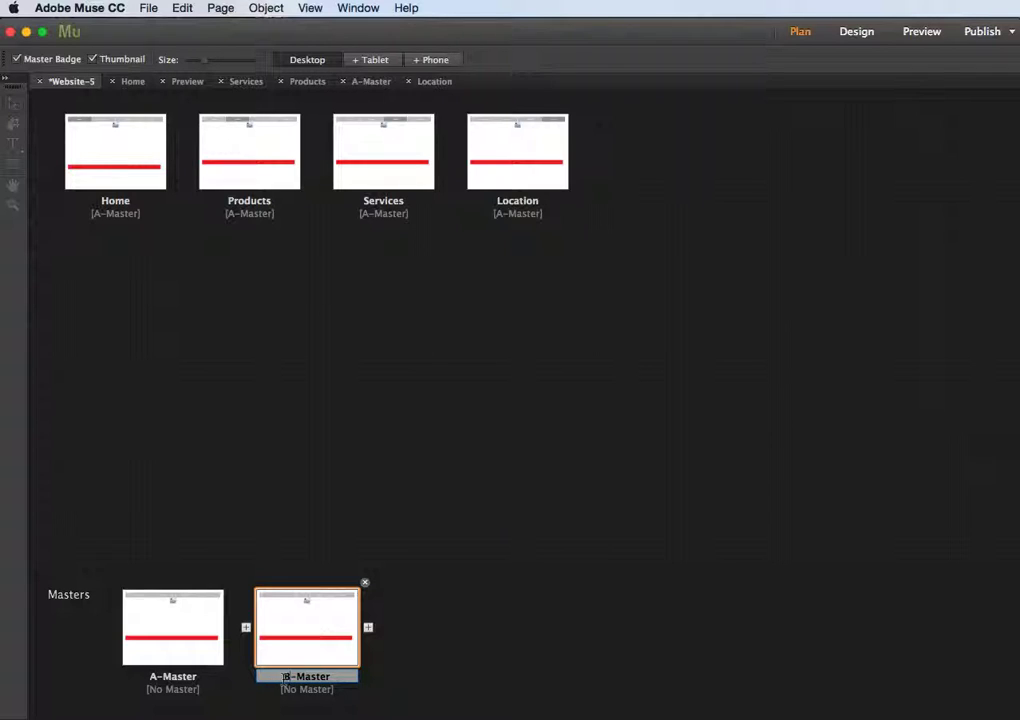
pyautogui.click(189, 645)
pyautogui.rightClick(145, 627)
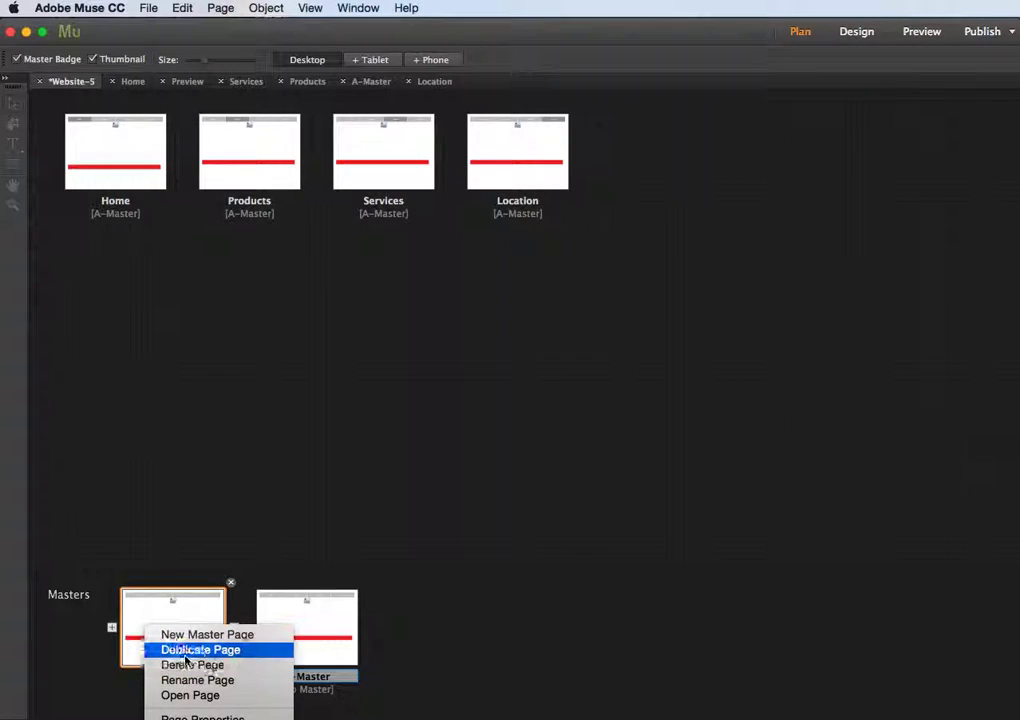
pyautogui.click(330, 622)
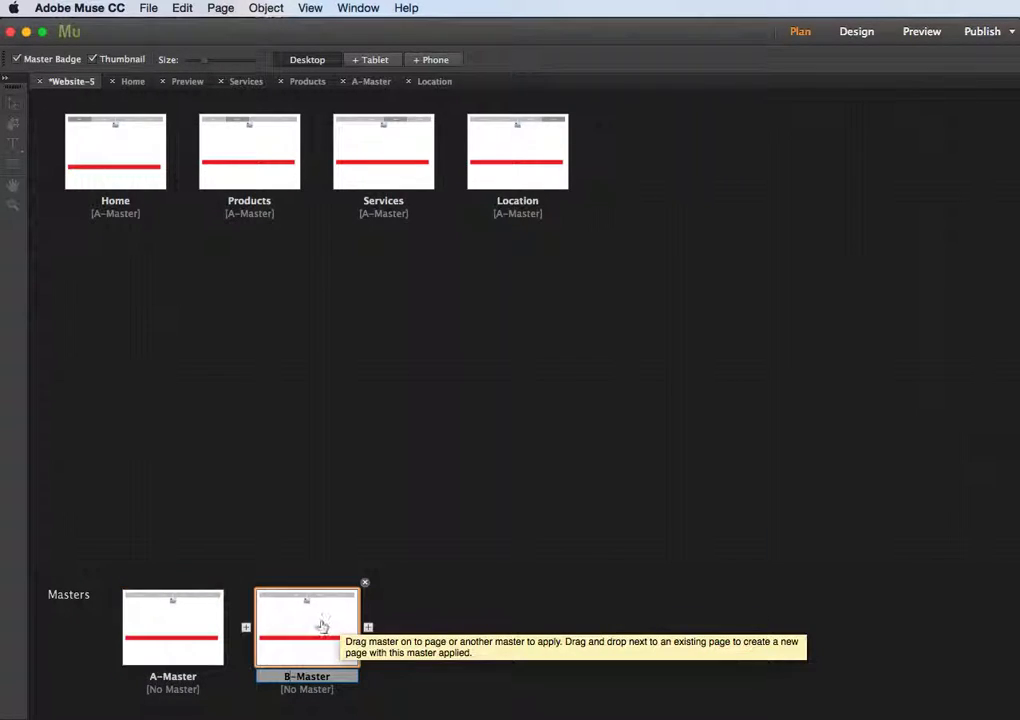
pyautogui.click(521, 351)
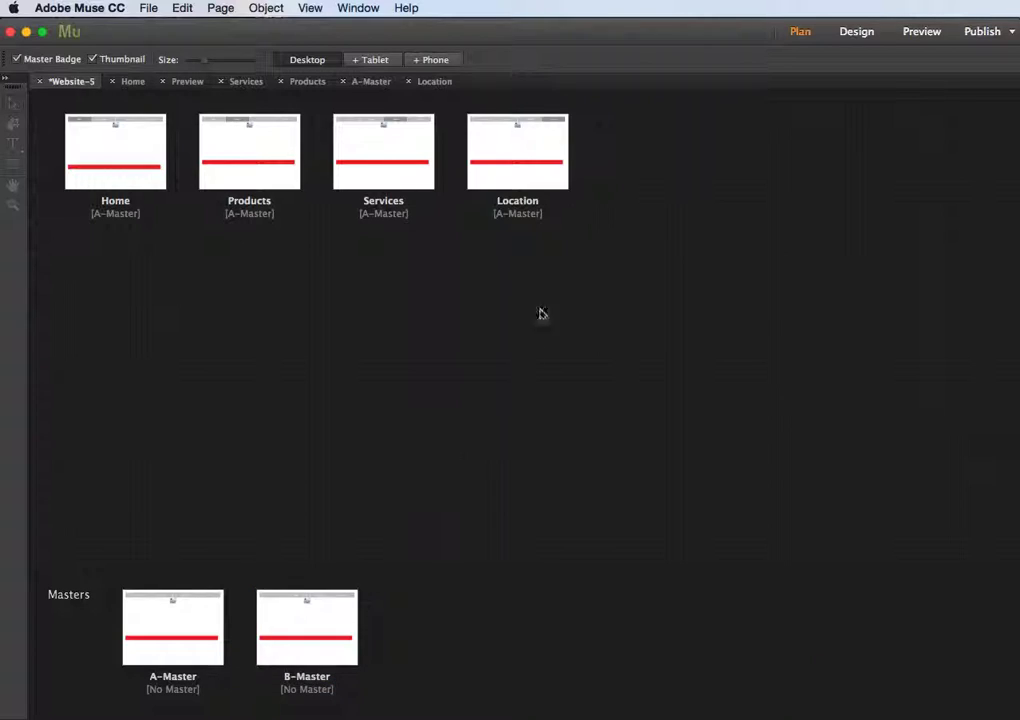
# Change the master page applied to the Services page to B-Master.
pyautogui.click(401, 189)
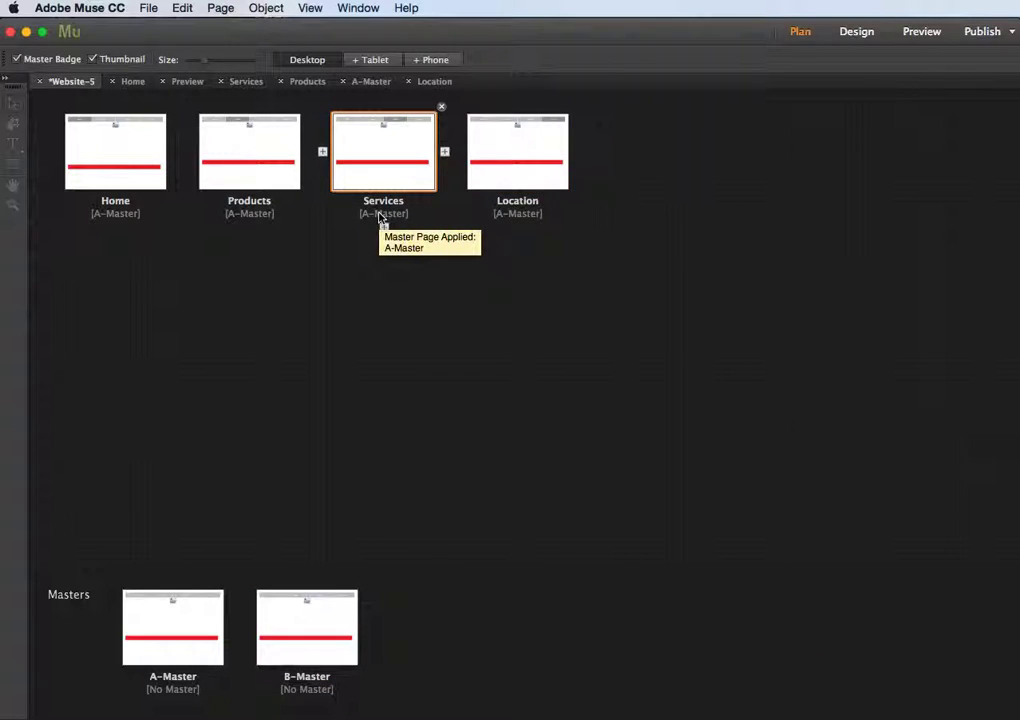
pyautogui.doubleClick(382, 212)
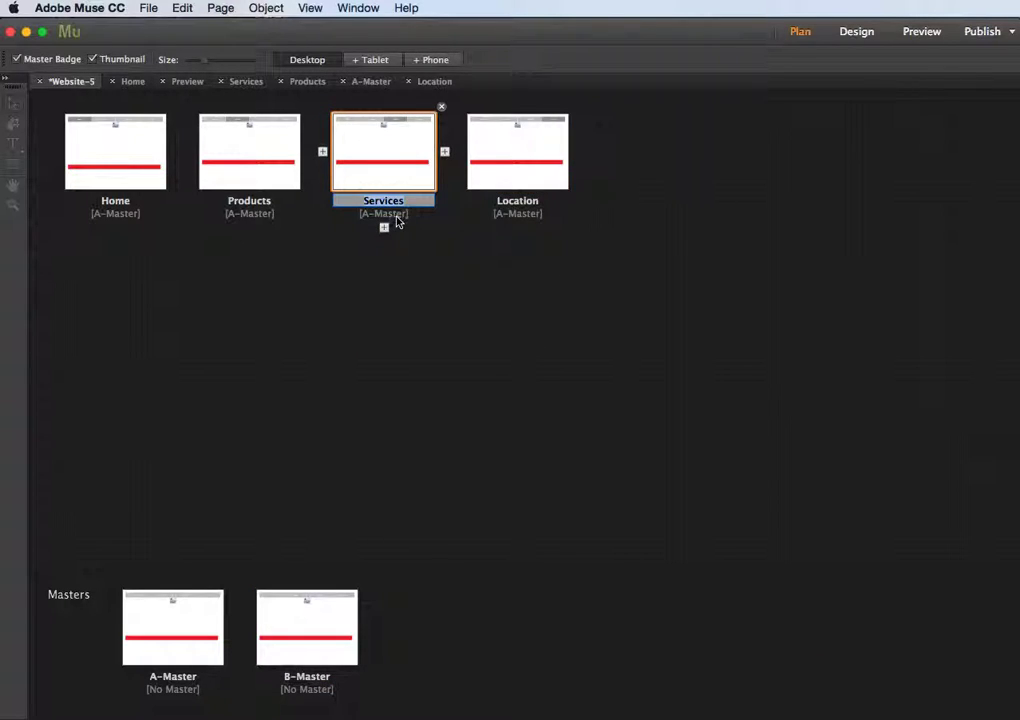
pyautogui.rightClick(395, 163)
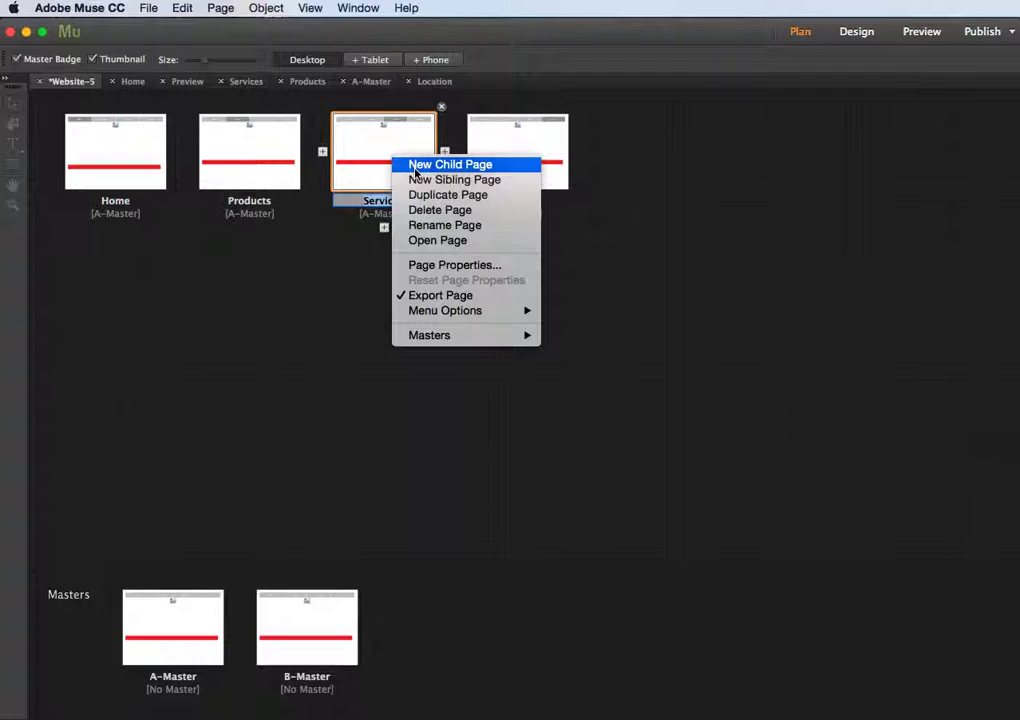
pyautogui.moveTo(459, 342)
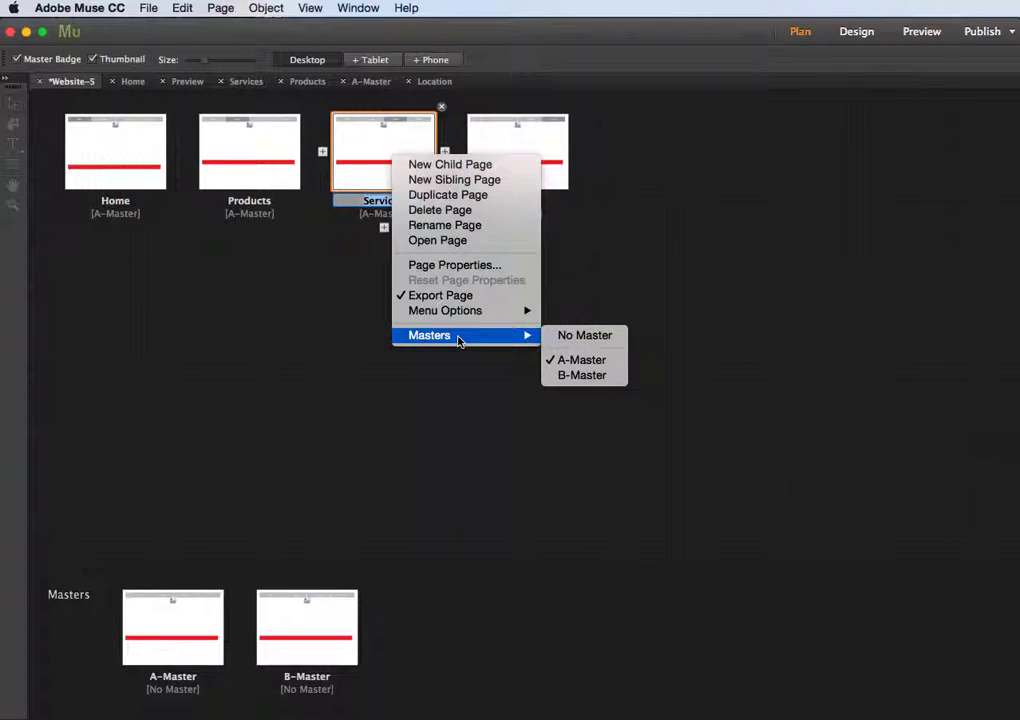
pyautogui.click(579, 377)
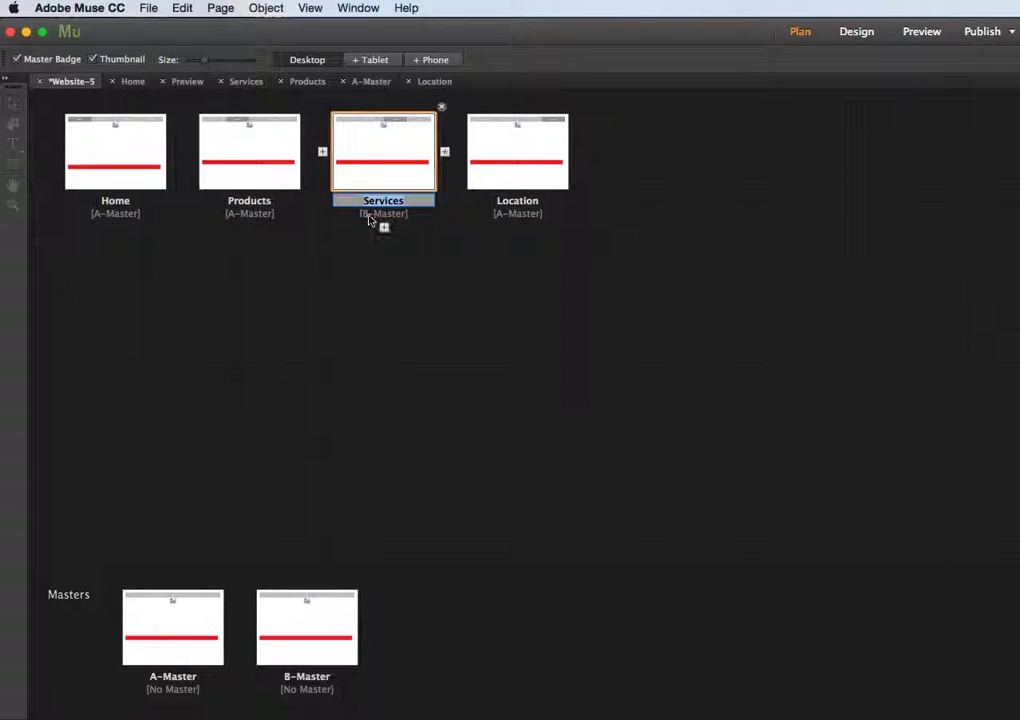
# Open B-Master, fill its footer rectangle with green, and view the page thumbnails in the site plan.
pyautogui.doubleClick(309, 645)
pyautogui.click(294, 510)
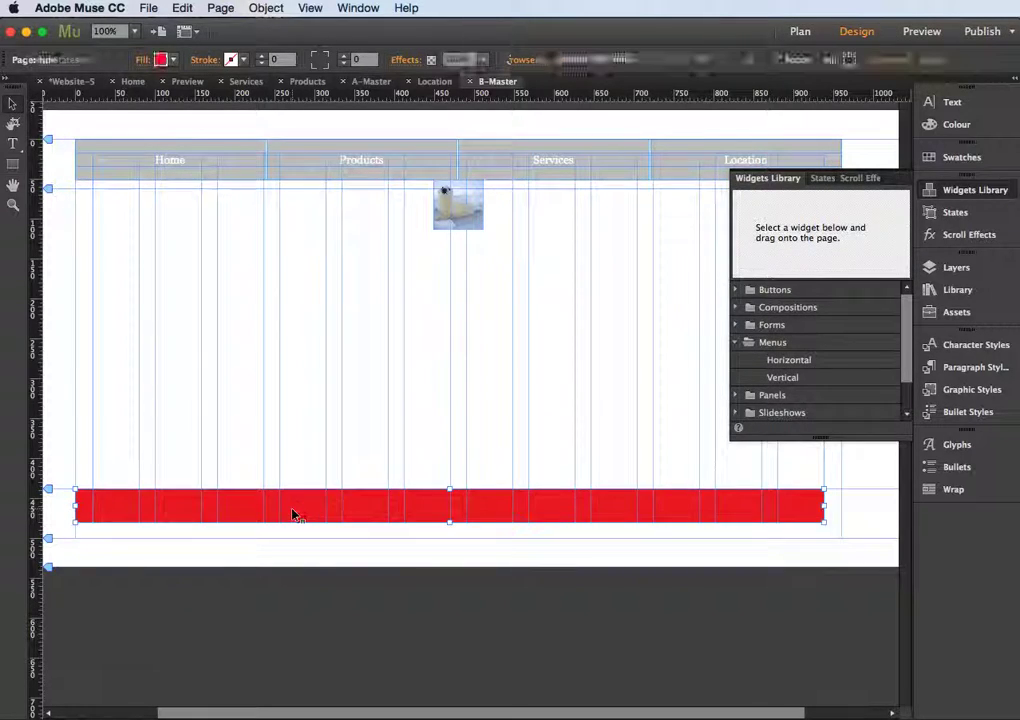
pyautogui.click(175, 61)
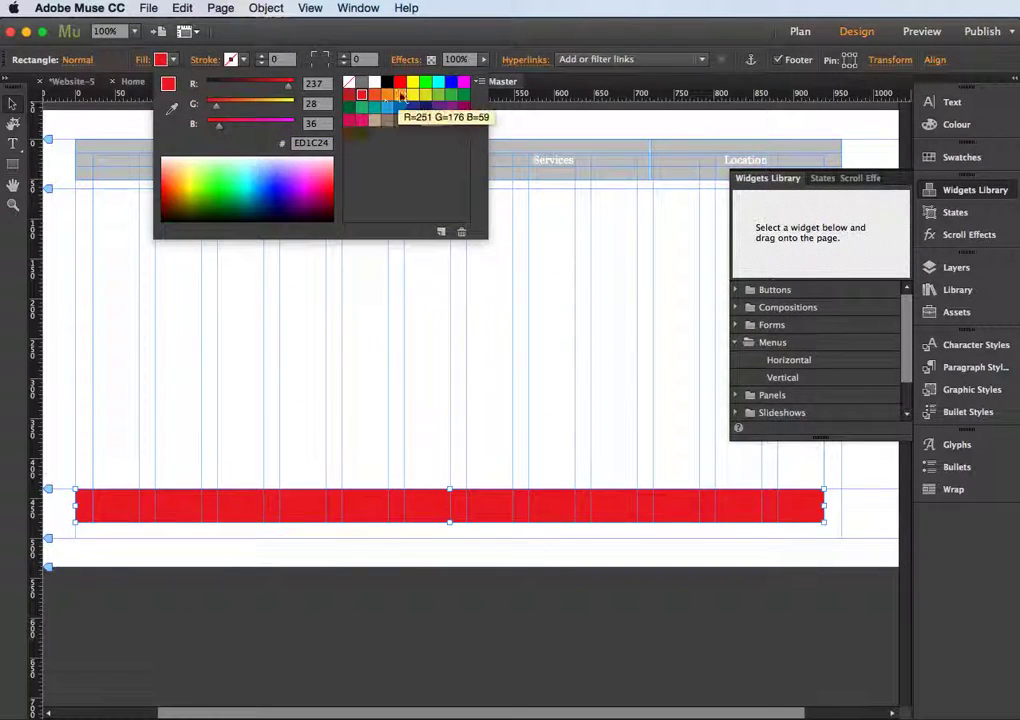
pyautogui.click(451, 94)
pyautogui.click(578, 351)
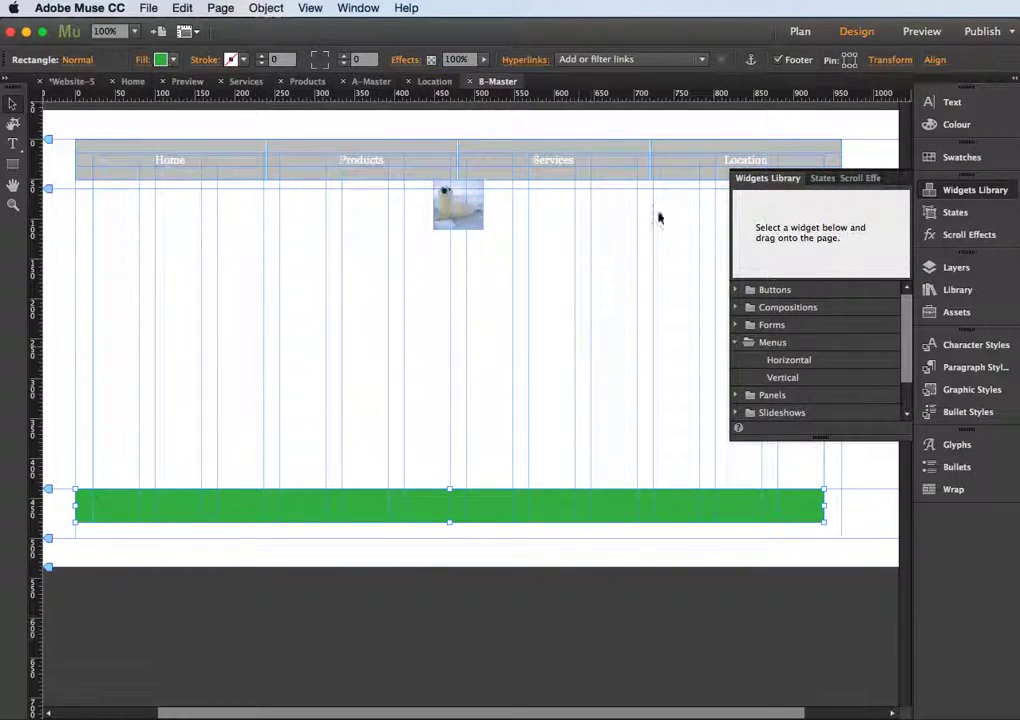
pyautogui.click(800, 33)
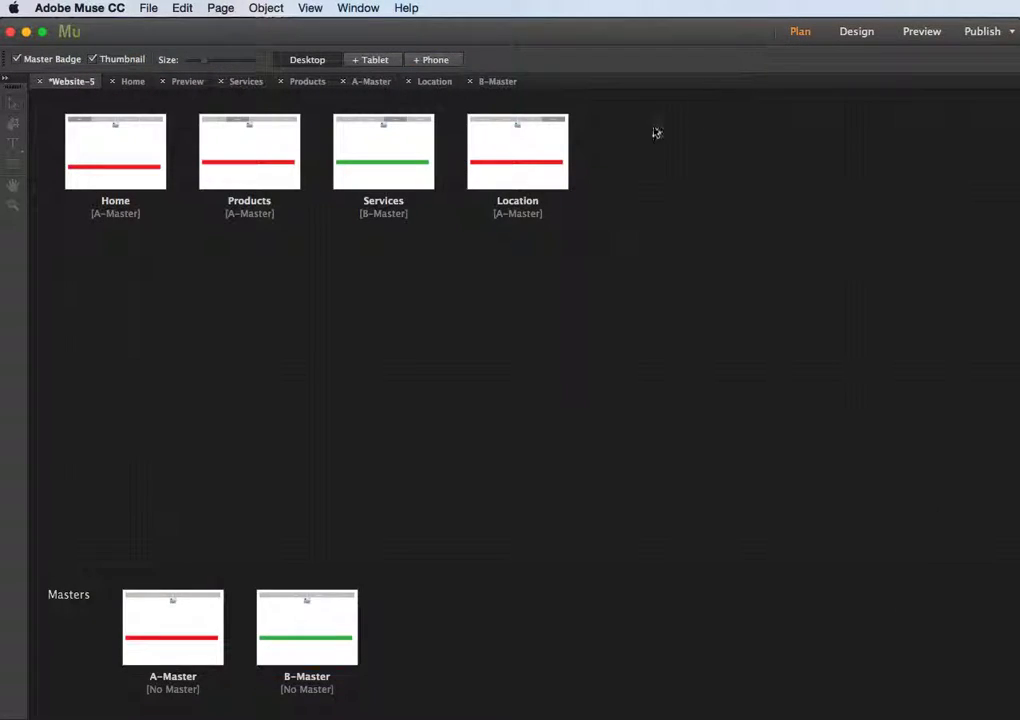